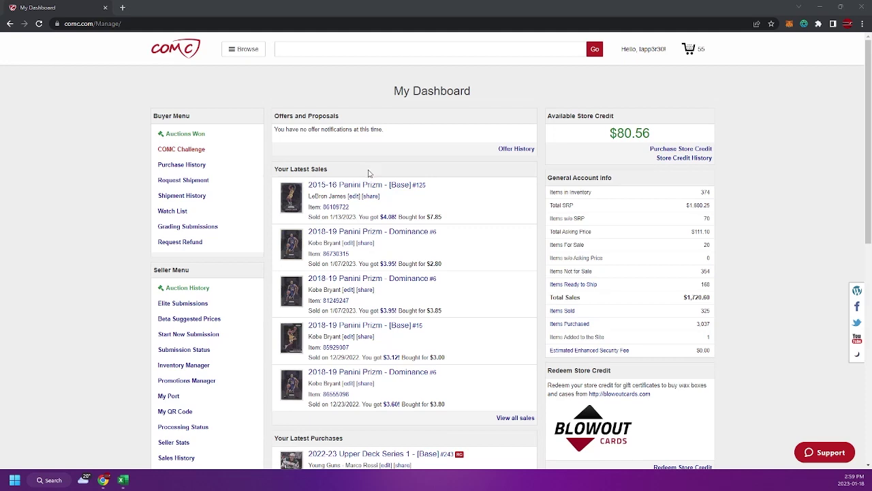
left_click_drag(341, 173, 275, 173)
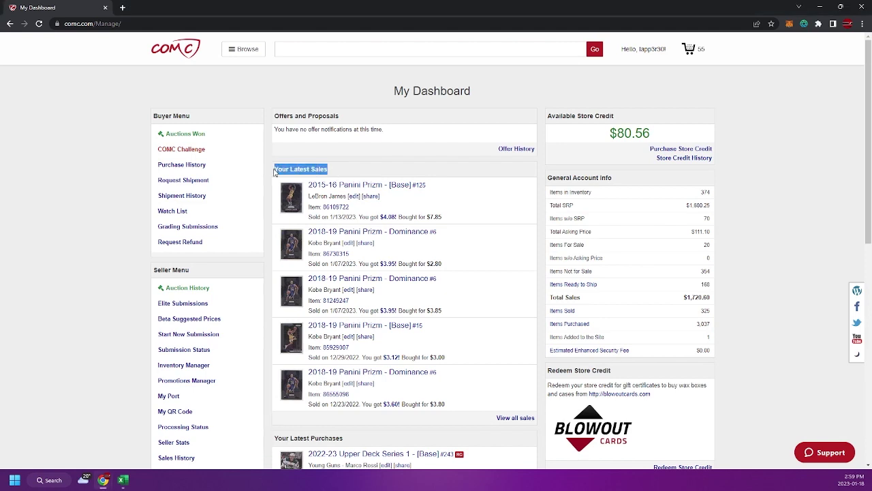
left_click(347, 168)
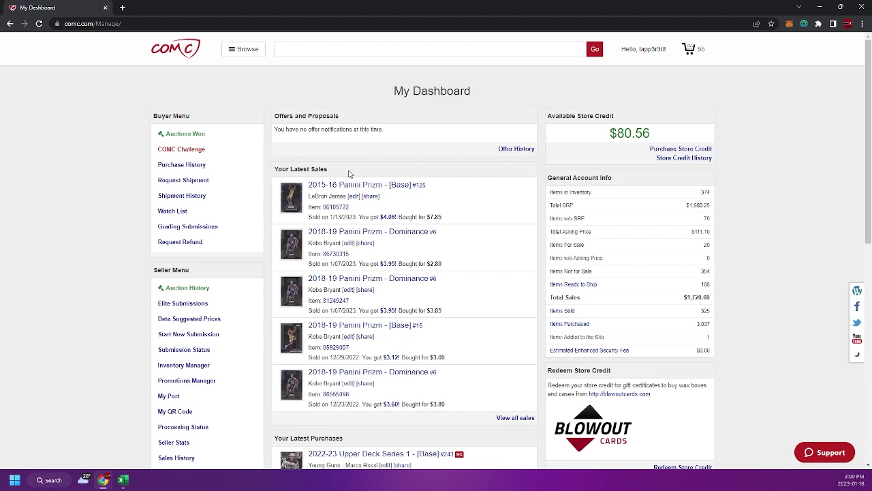
mouse_move(124, 481)
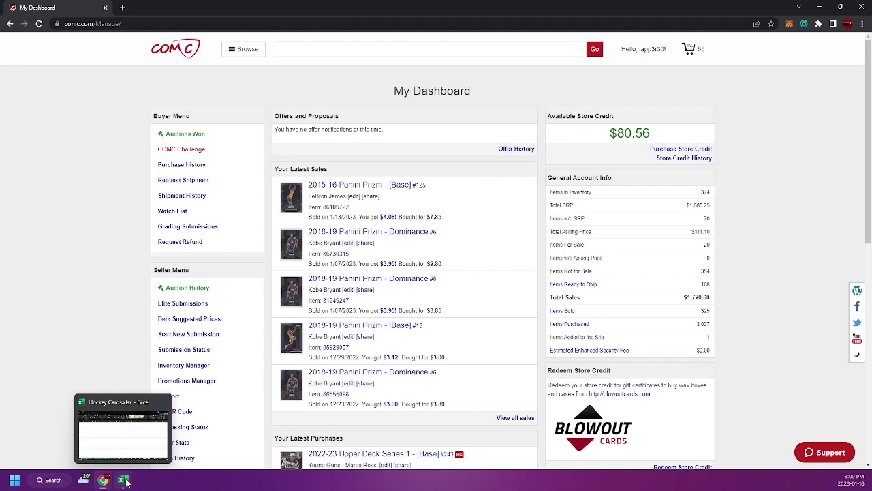
- Open the shipment requested on 9/17/2022 from the shipment history and go to its contents list
left_click(192, 181)
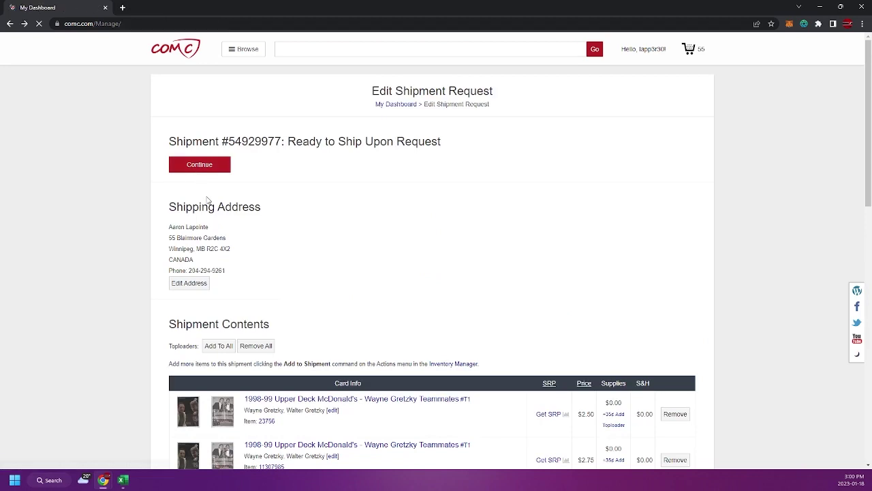
key("alt+Left")
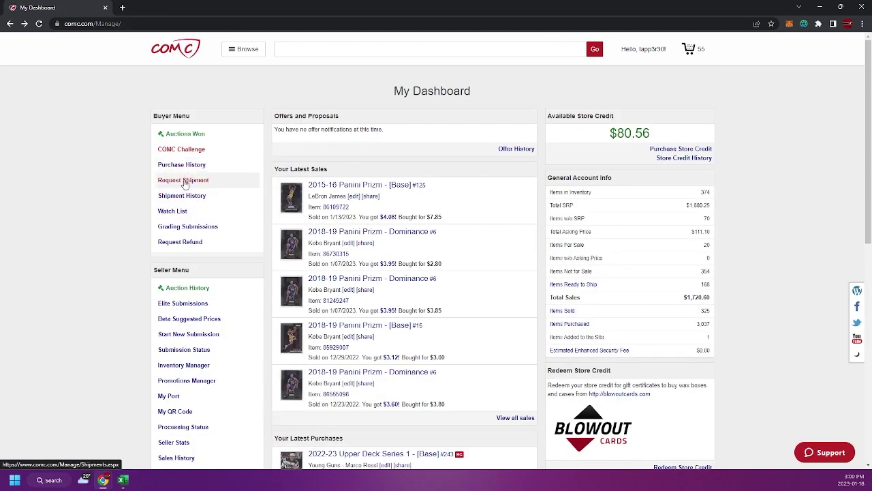
left_click(185, 196)
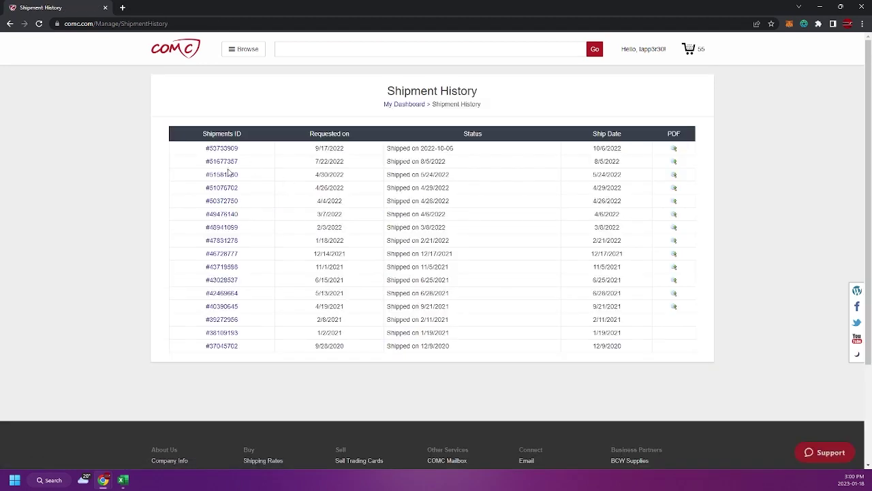
left_click(221, 150)
scroll(220, 152, "down", 5)
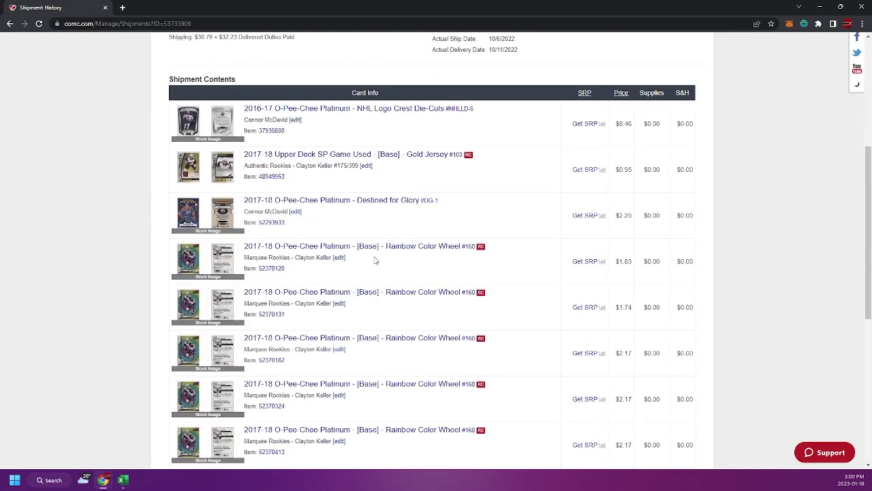
left_click(122, 479)
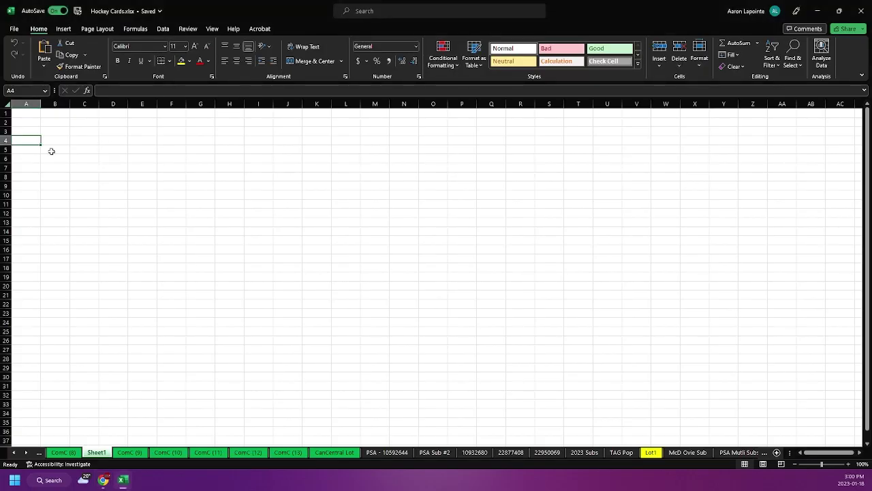
left_click(103, 150)
left_click(30, 159)
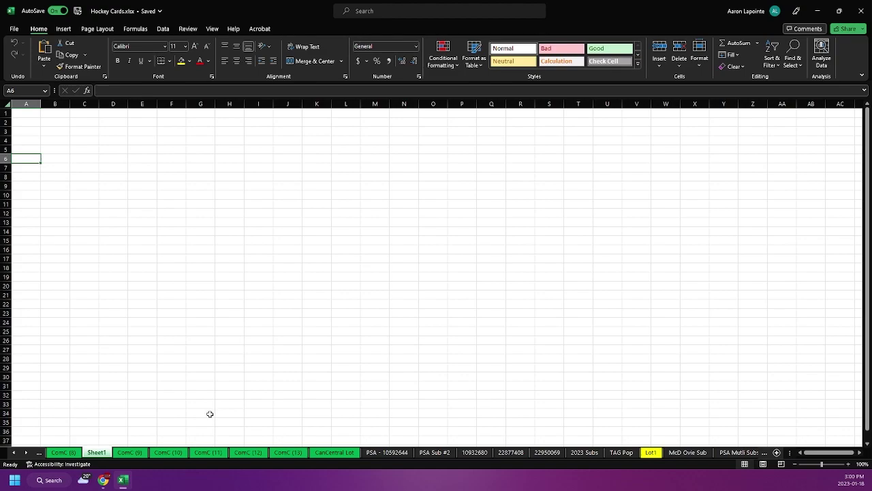
mouse_move(103, 480)
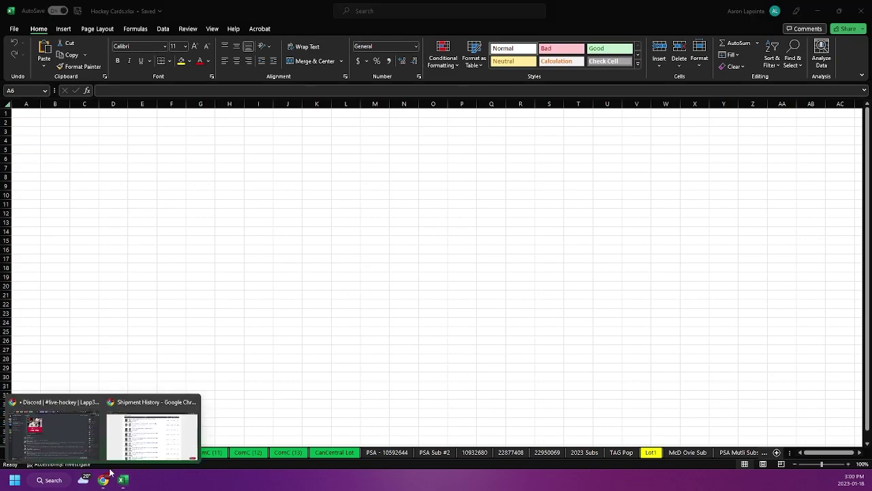
left_click(77, 438)
- Copy all card rows on the first page of the Shipment Contents table, including images, names and prices
scroll(518, 323, "down", 2)
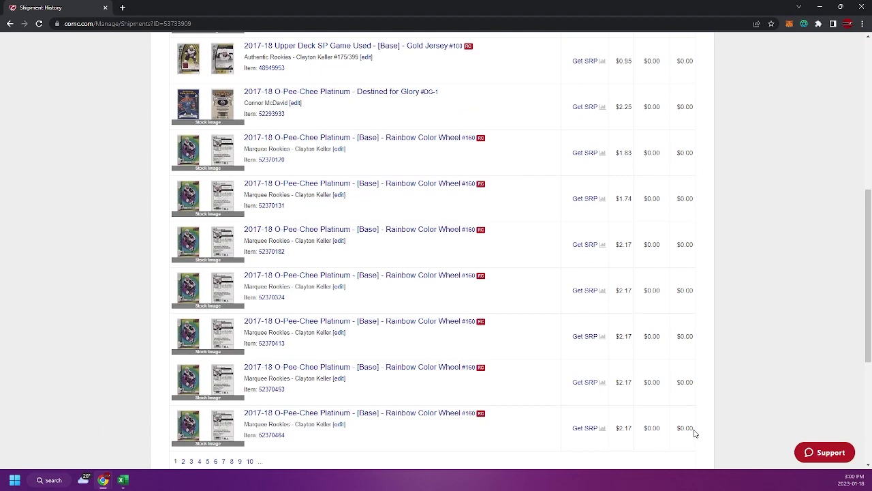
left_click_drag(693, 428, 208, 239)
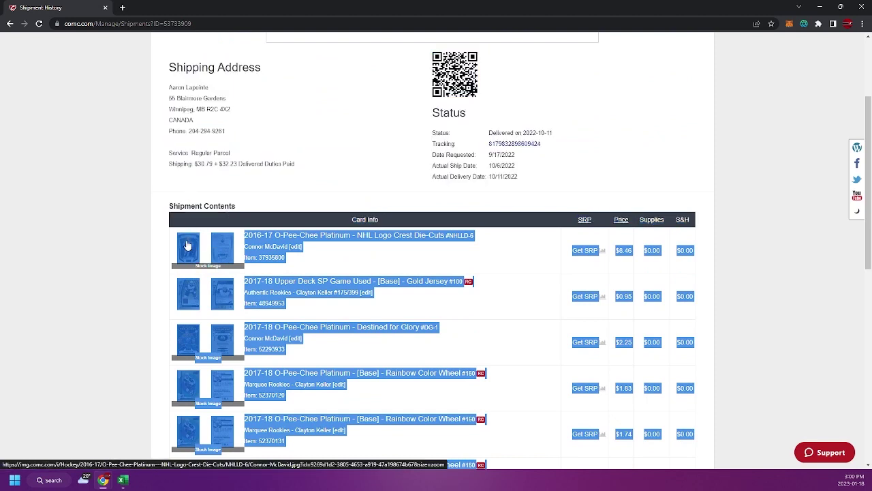
key("ctrl+c")
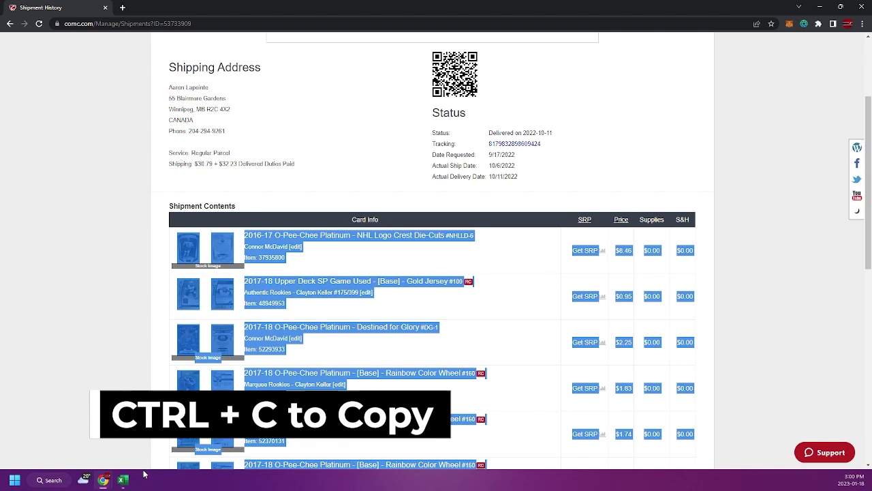
- Switch to the Hockey Cards.xlsx workbook in Excel and paste the copied card rows into Sheet1 starting at cell A7
left_click(122, 480)
left_click(22, 167)
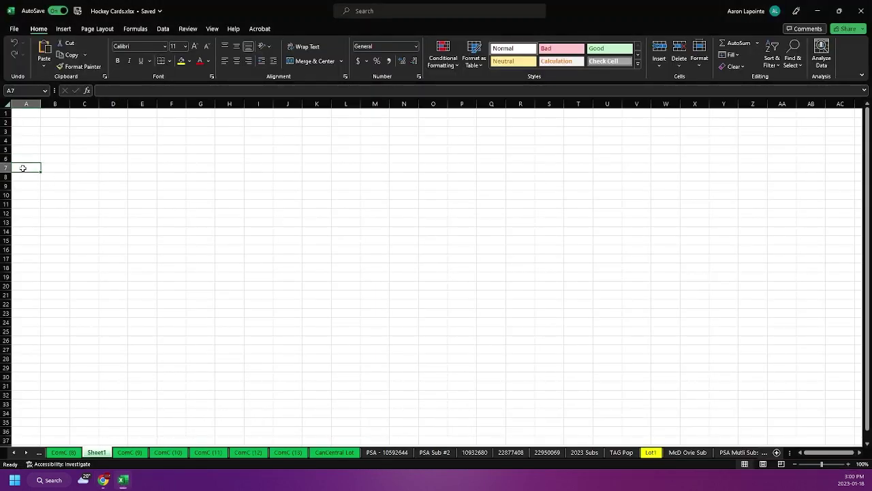
left_click(30, 158)
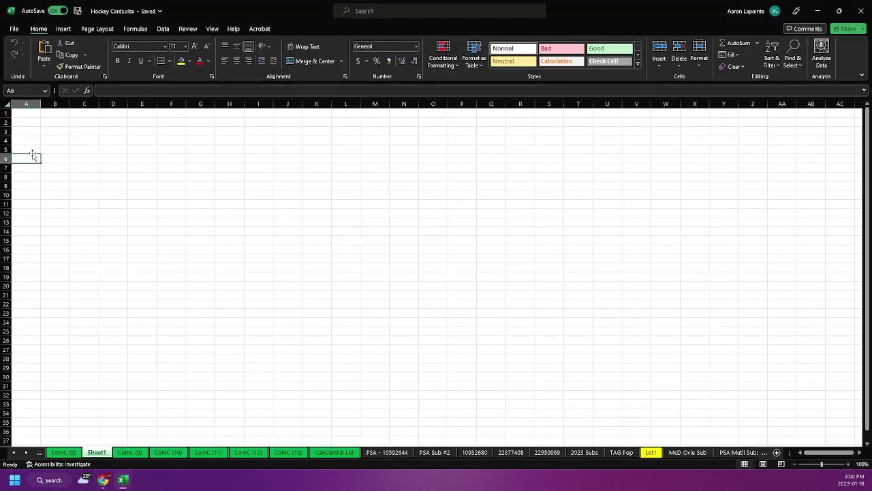
left_click(28, 168)
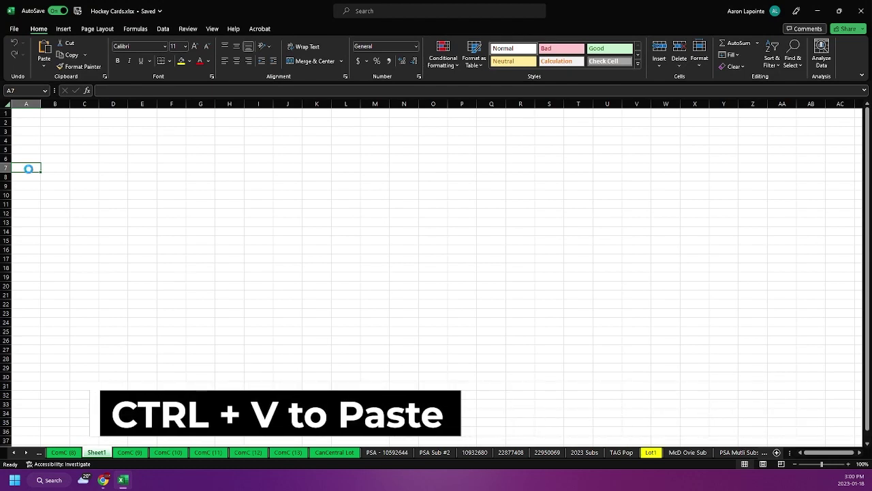
key("ctrl+v")
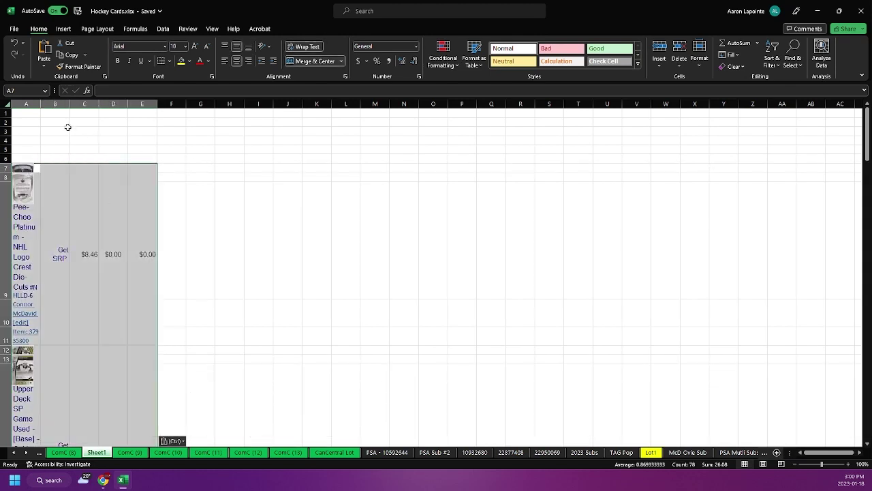
- Widen column A to fit the card names and hide column B with the Get SRP links
left_click_drag(41, 103, 249, 104)
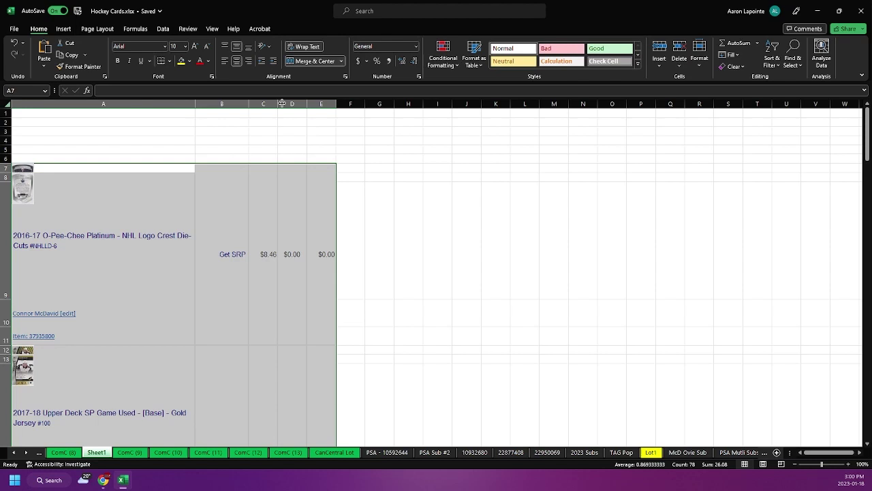
right_click(230, 103)
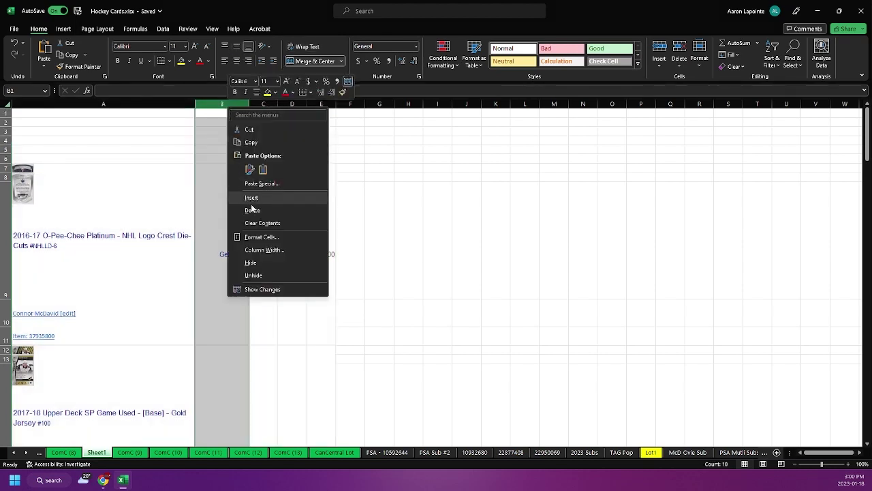
left_click(261, 263)
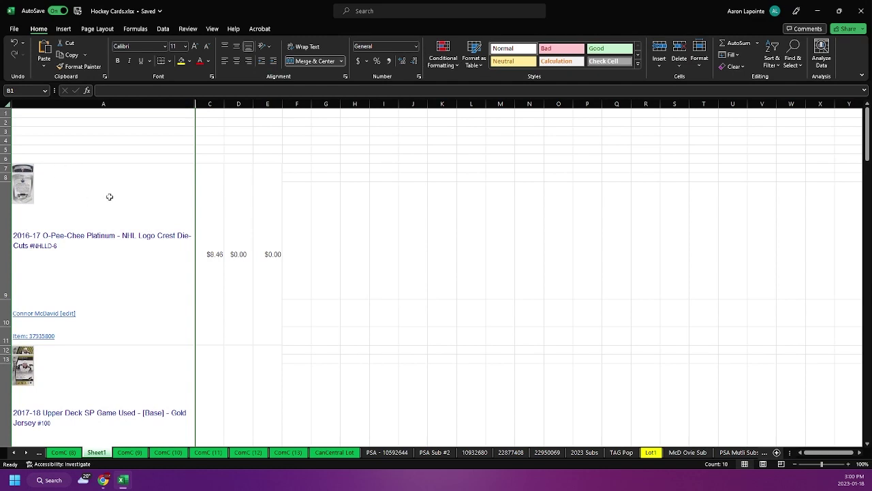
- Enter the column headers Card Name in A5, Cost in C5 and Total Cost in F5
left_click(97, 149)
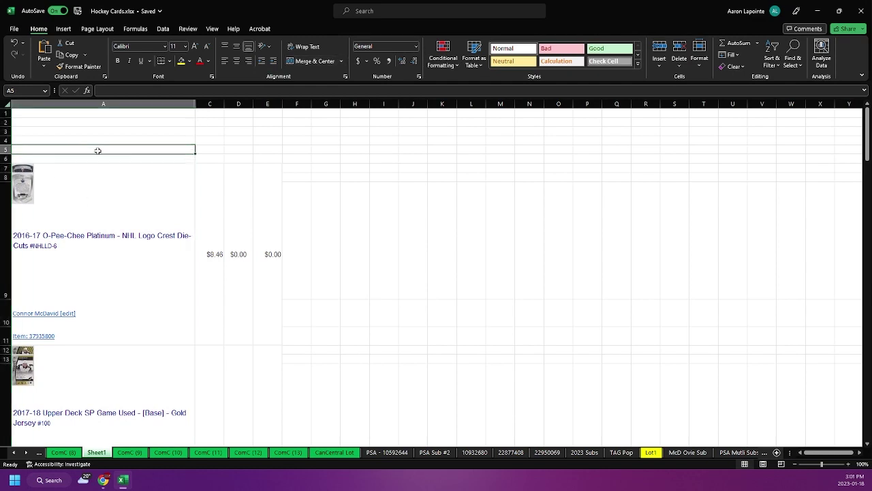
type("Card")
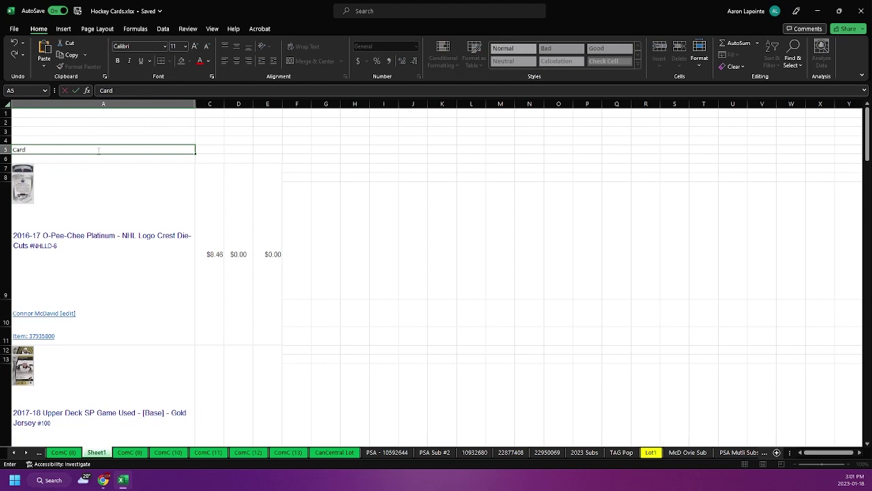
type(" Name")
key("Tab")
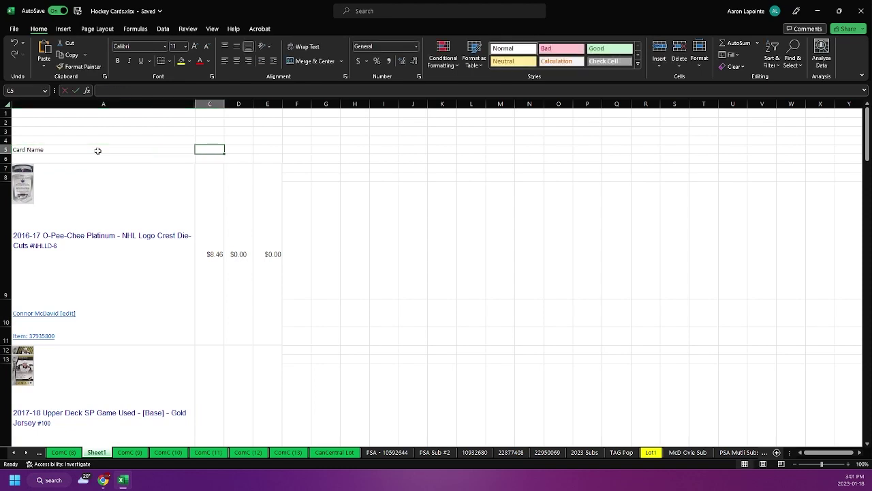
type("Cost")
key("Tab")
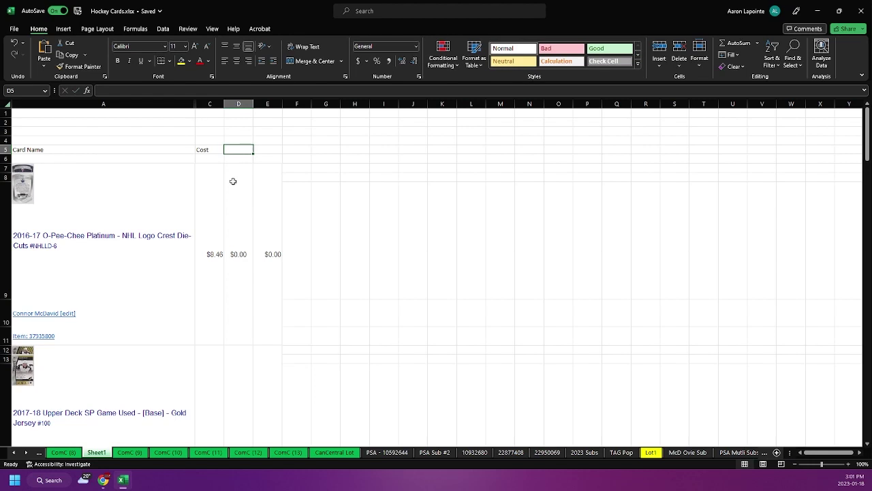
left_click(300, 153)
type("Tot")
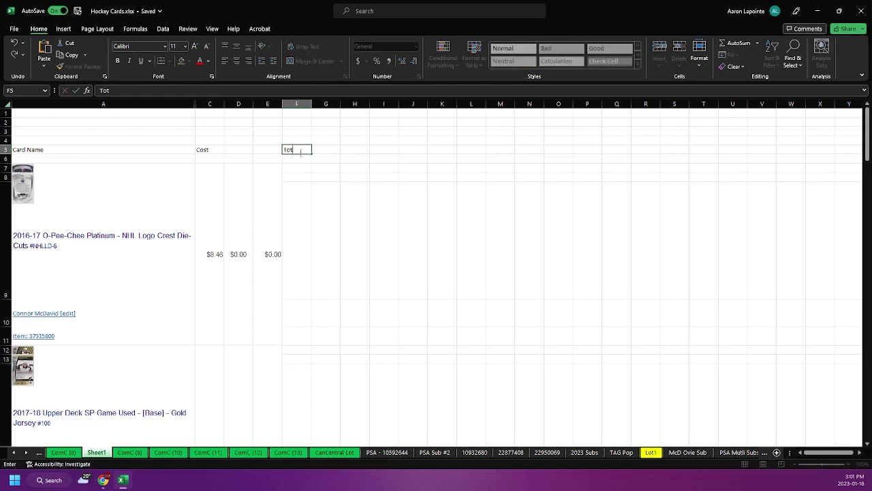
type("al Cost")
key("ctrl+Return")
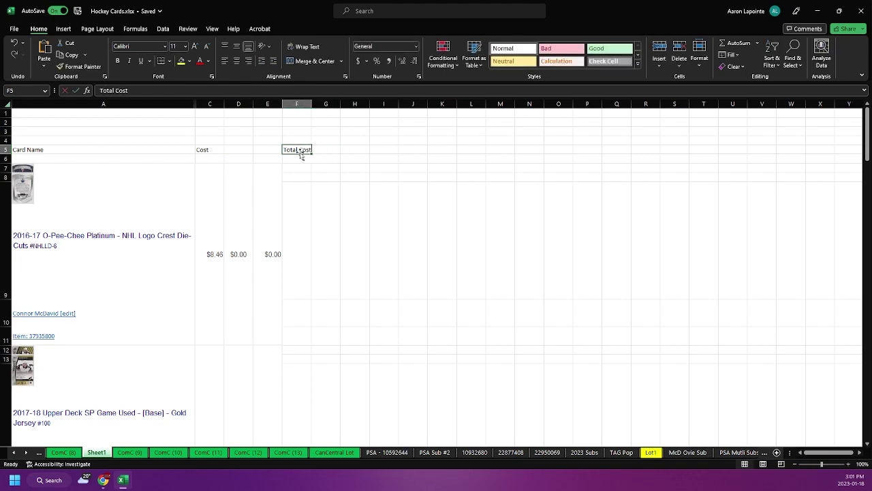
- Apply the Normal cell style to the whole pasted card table to strip its web formatting
left_click(248, 187)
left_click(136, 193)
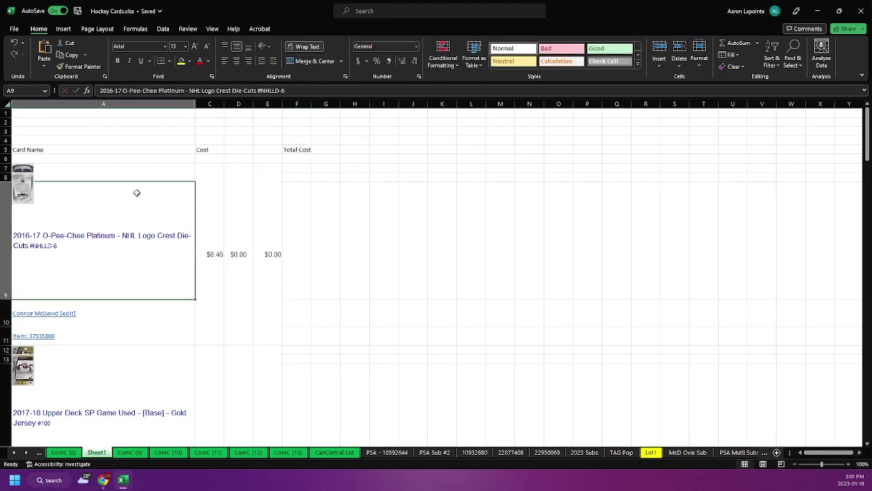
left_click(137, 193)
key("ctrl+a")
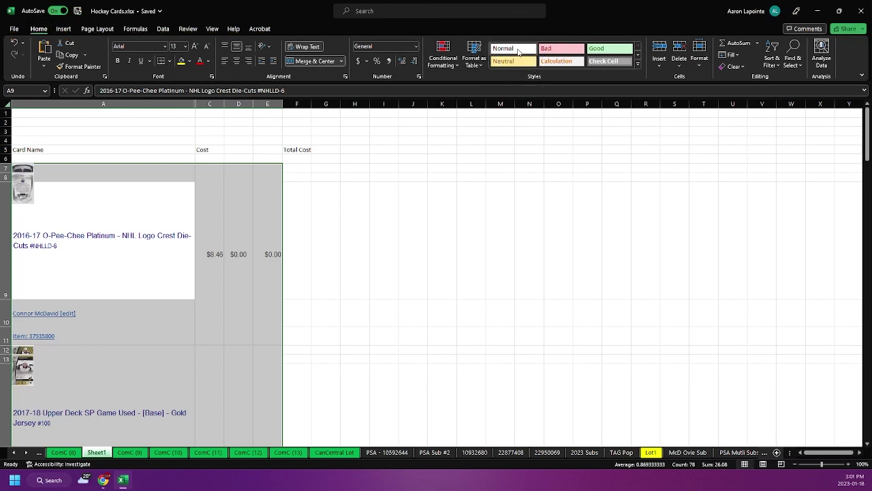
left_click(518, 52)
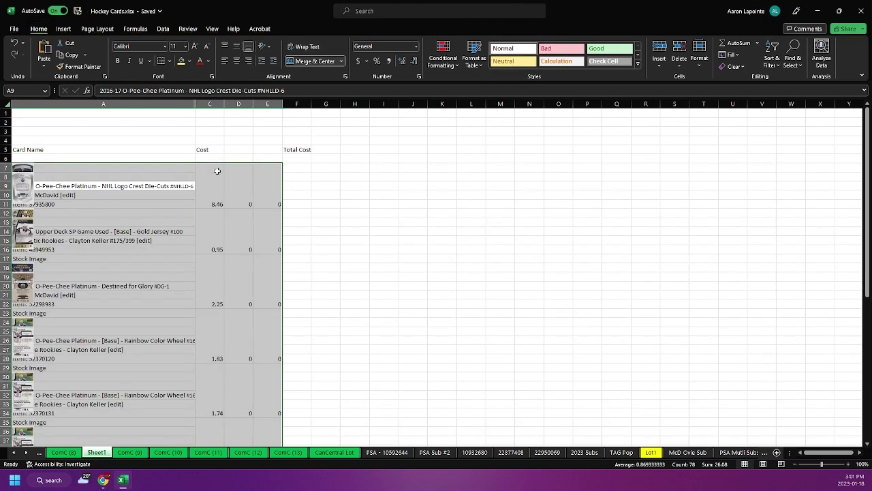
left_click(199, 237)
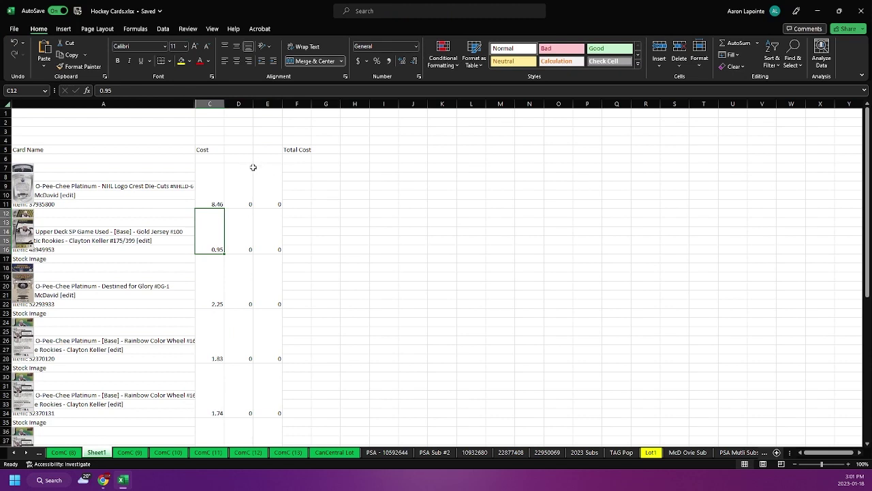
- Apply the Accounting number format with dollar signs to columns C through F
left_click_drag(209, 103, 269, 104)
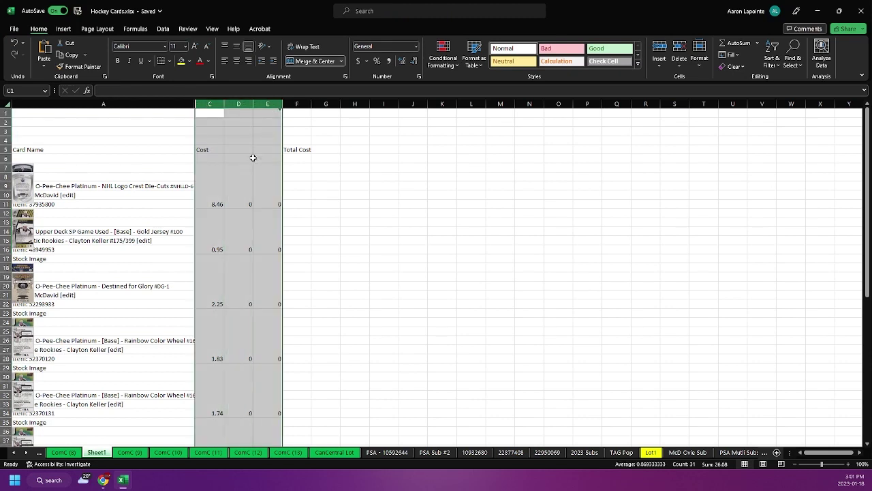
left_click(359, 61)
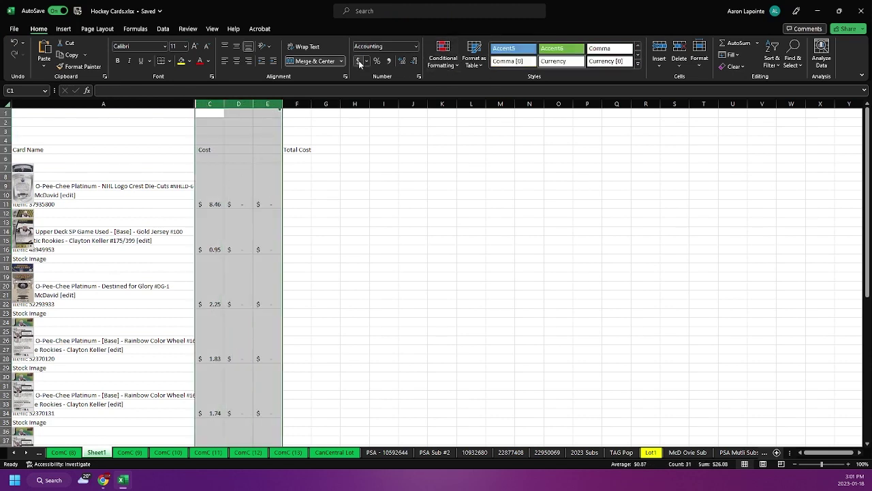
left_click(296, 103)
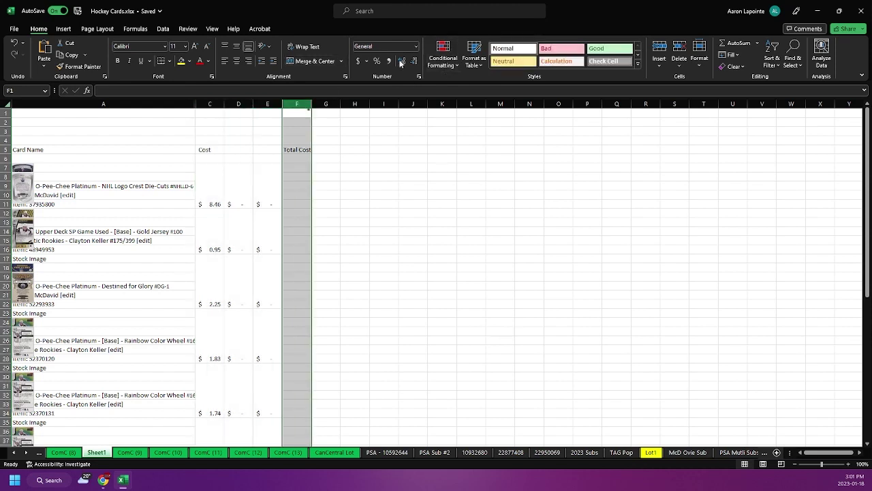
left_click(359, 60)
- Enter the formula =C7+D7+E7 in F11 to add up the first card's three cost columns
left_click(290, 203)
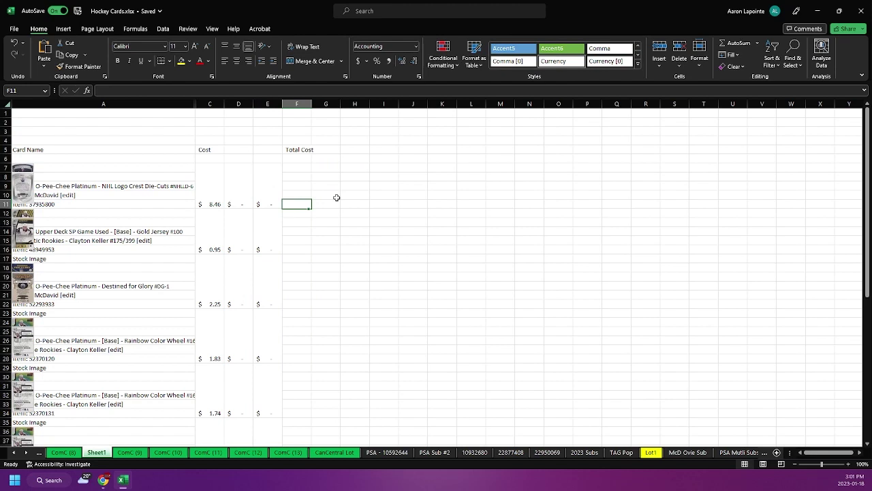
type("=")
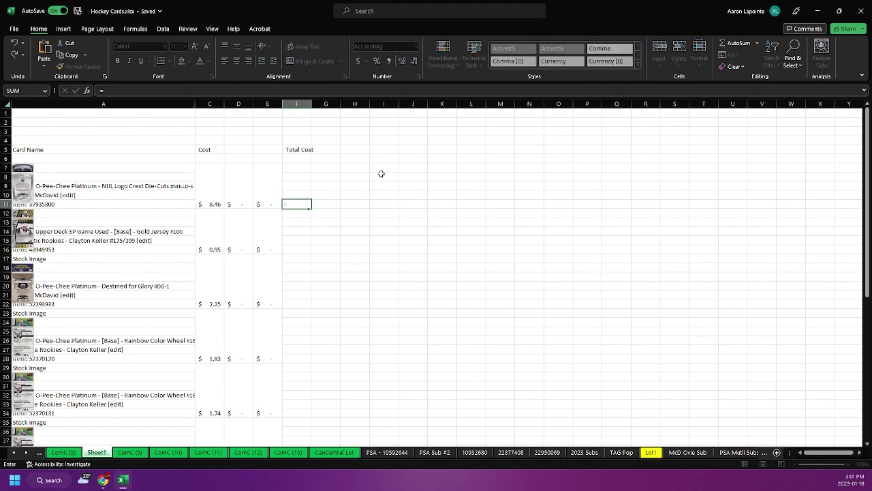
left_click(215, 200)
type("+")
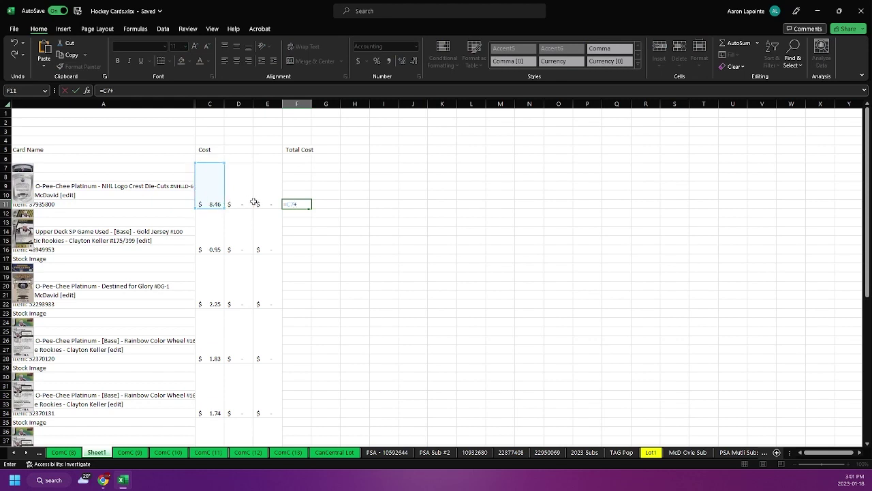
left_click(243, 198)
type("+")
left_click(269, 194)
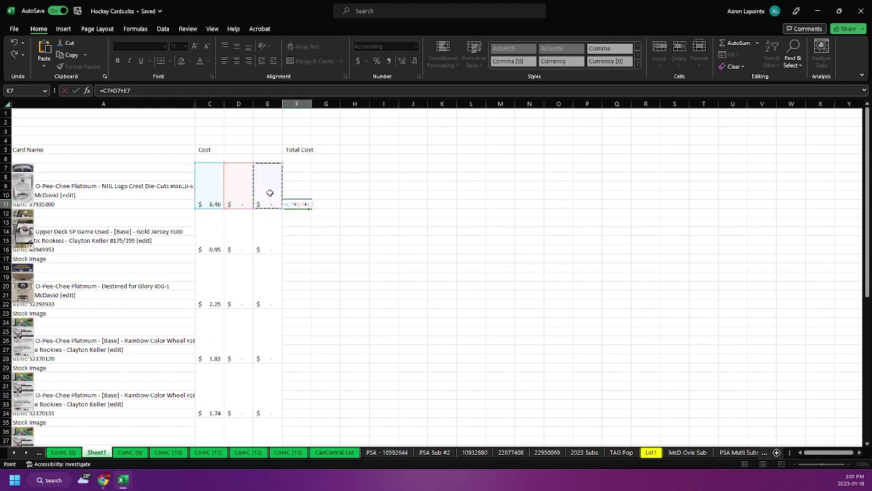
key("Tab")
- Fill the F11 formula down column F to the last card row, F64
left_click(298, 203)
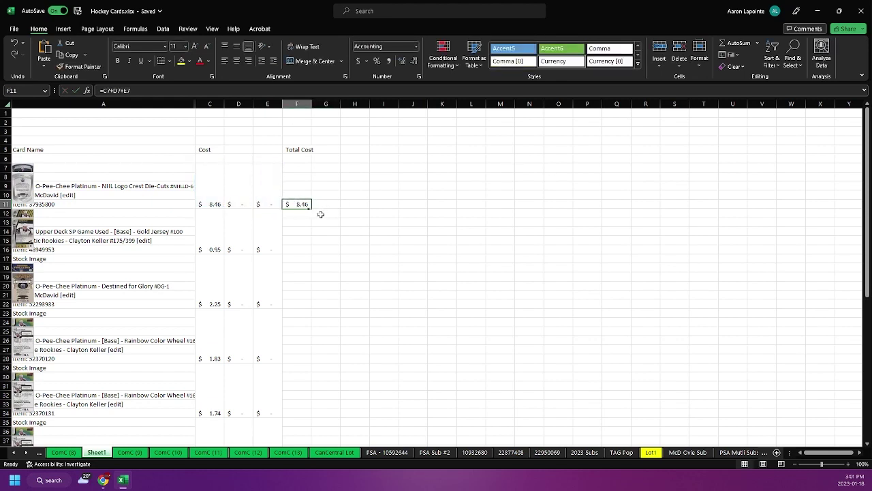
left_click_drag(310, 209, 291, 144)
scroll(302, 256, "up", 12)
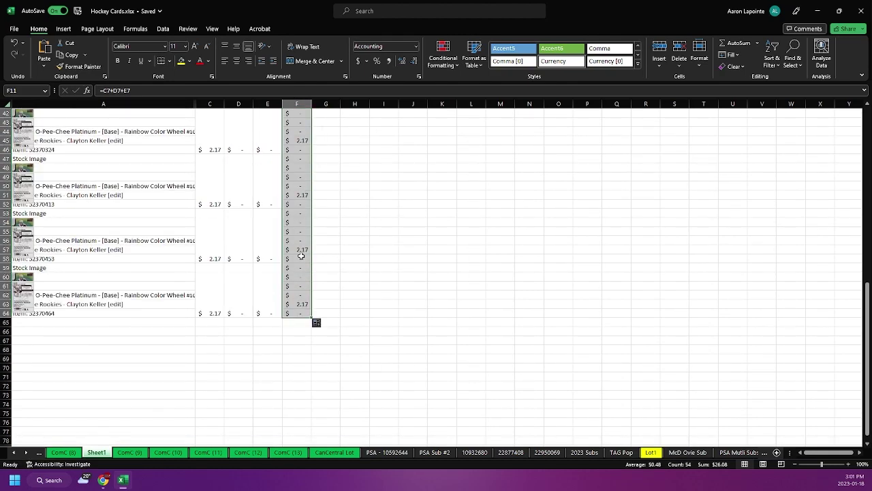
scroll(302, 262, "up", 9)
- Clear the surplus zero totals from F12:F15, F17:F20 and F23:F26
left_click(302, 239)
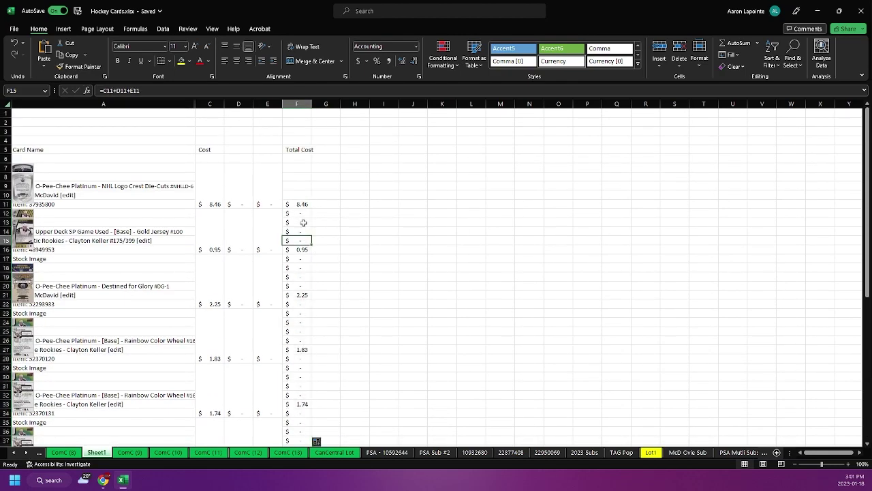
left_click_drag(302, 214, 301, 239)
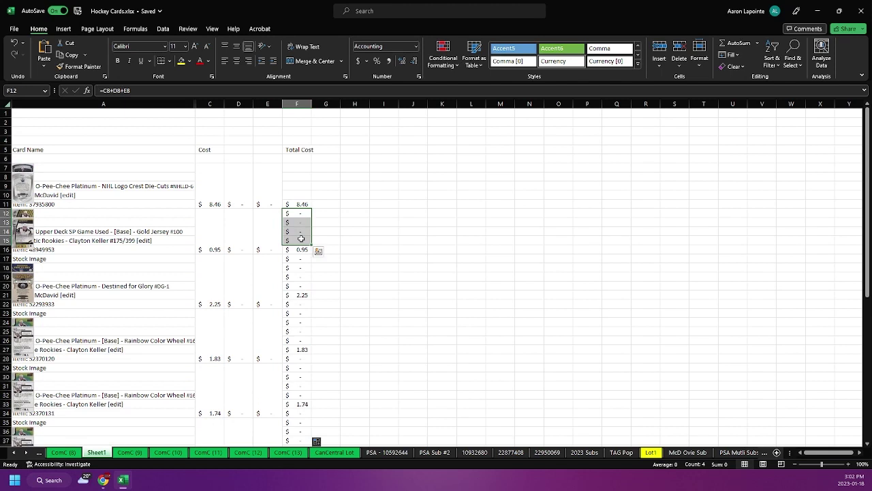
key("Delete")
left_click_drag(301, 259, 302, 340)
key("Delete")
key("Delete")
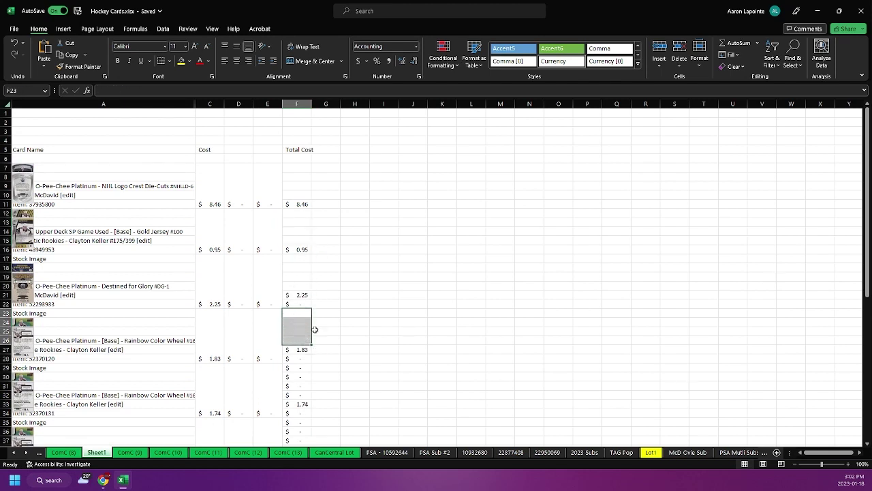
left_click(302, 222)
left_click(301, 204)
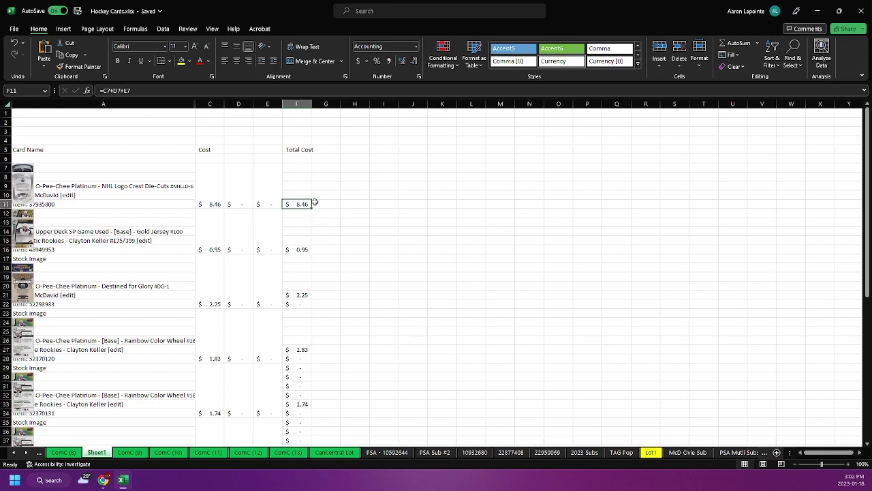
left_click(322, 151)
left_click(301, 204)
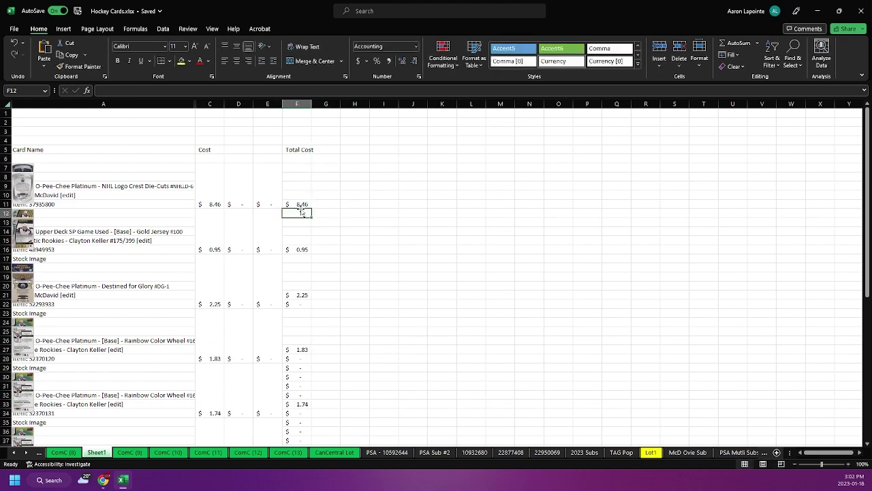
- Enter the label Shipping Cost in E1 and the value 0.5 in G1, formatted as Accounting with a dollar sign
left_click(269, 113)
type("Shipping Cost")
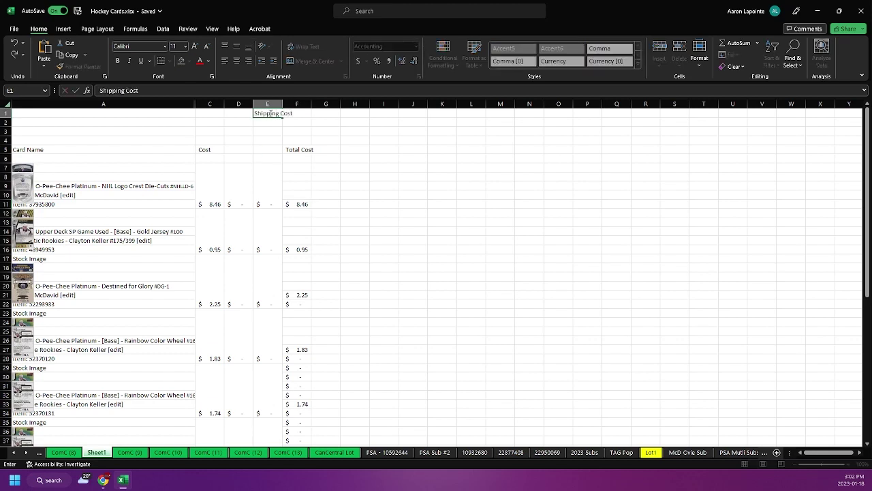
key("Tab")
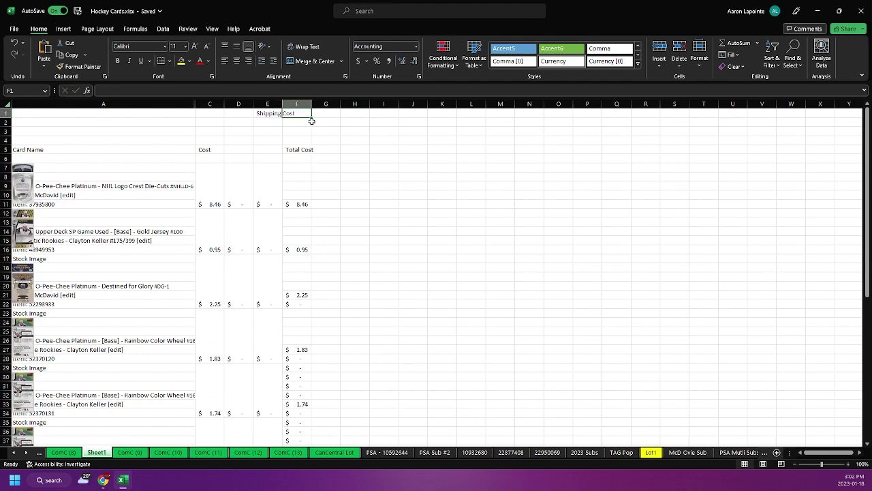
left_click(334, 116)
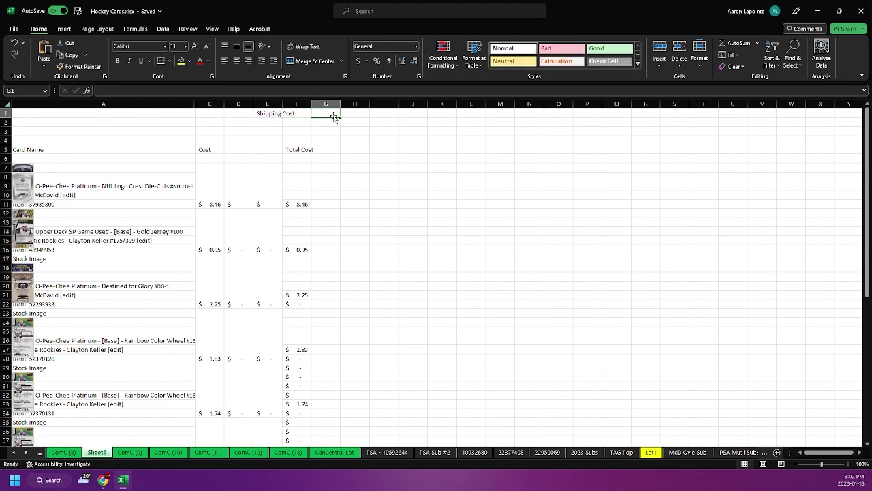
type("25")
key("Tab")
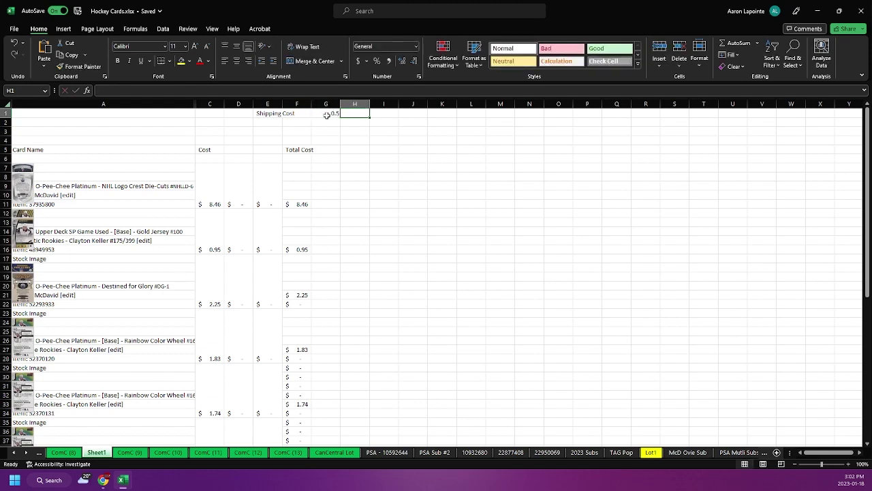
left_click(327, 114)
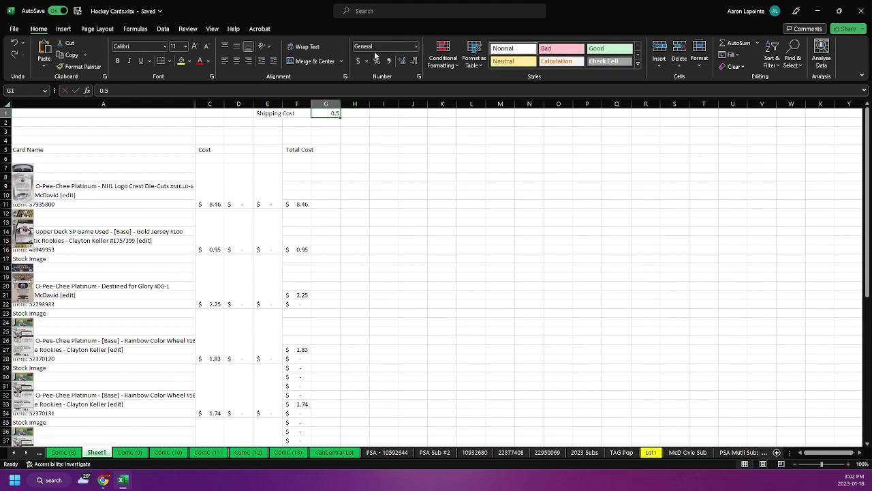
left_click(358, 61)
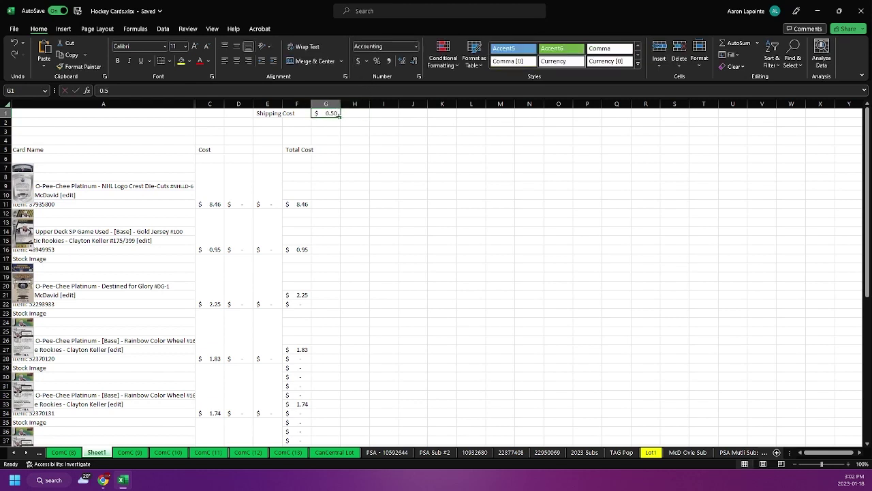
- Add a second Total Cost column header in G5
left_click(297, 205)
left_click(325, 204)
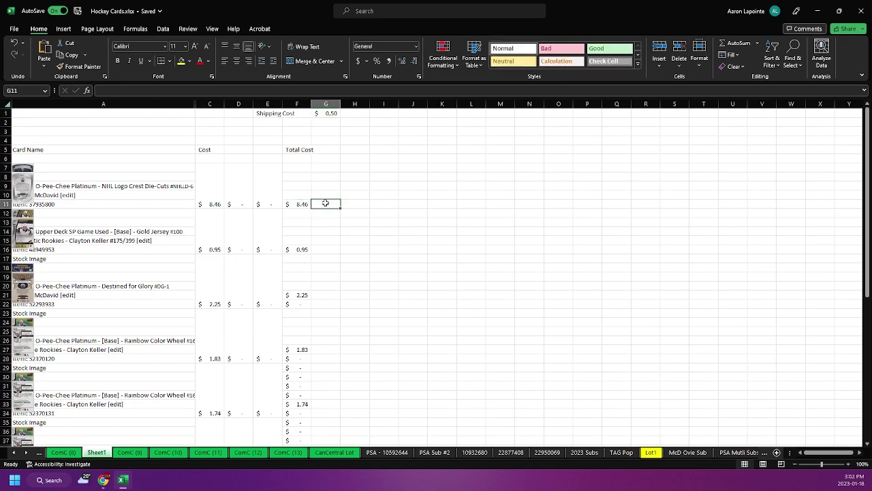
left_click(330, 150)
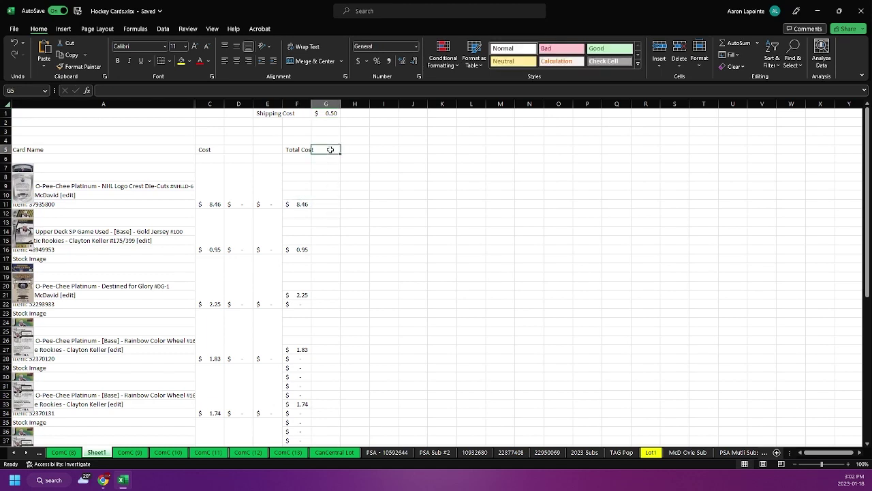
type("C")
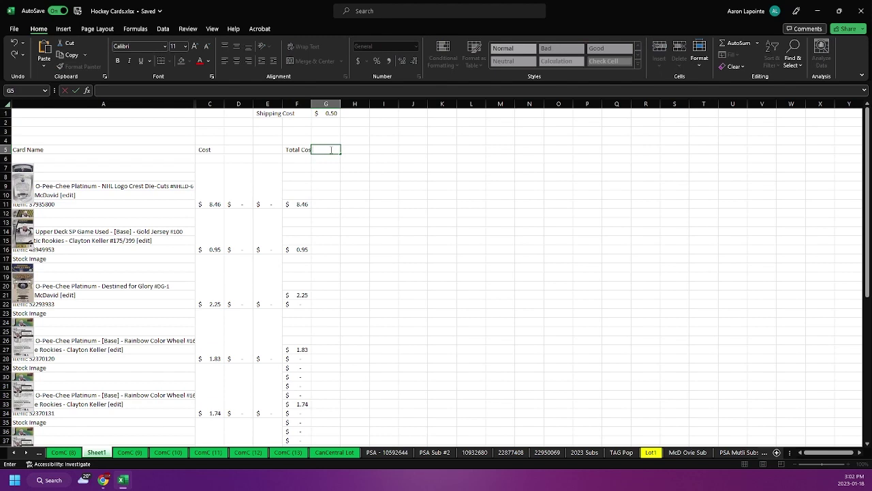
key("BackSpace")
type("TOtal Cost")
key("ctrl+Return")
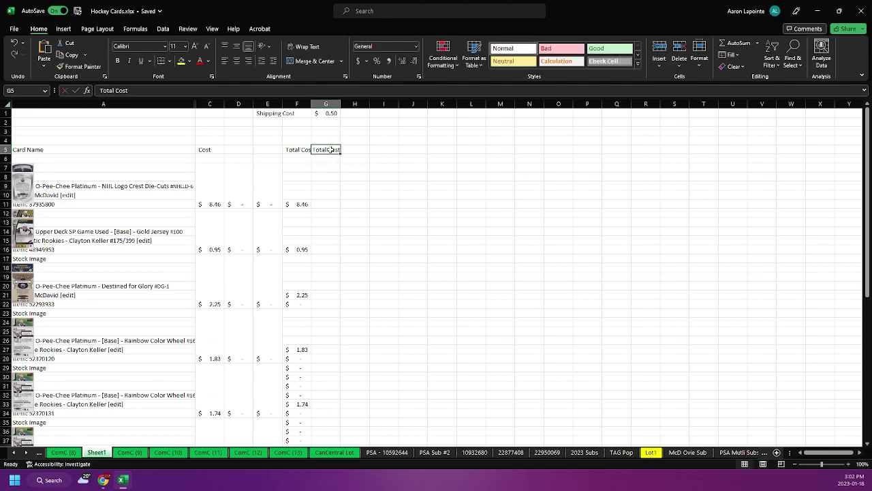
- Enter the formula =F11*1.35+0.5 in G11 to convert the first card's cost and add shipping
key("Down")
key("Down")
key("Down")
key("Down")
key("Down")
key("Down")
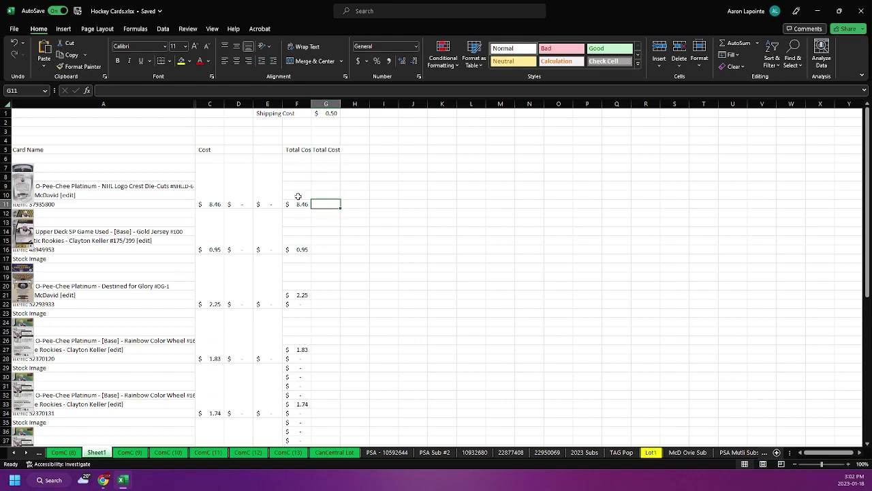
left_click(298, 205)
left_click(322, 205)
type("=")
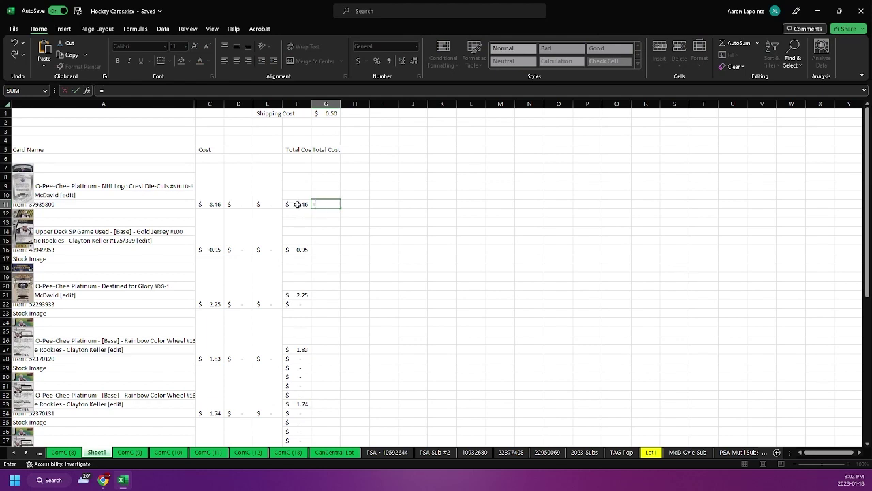
left_click(299, 204)
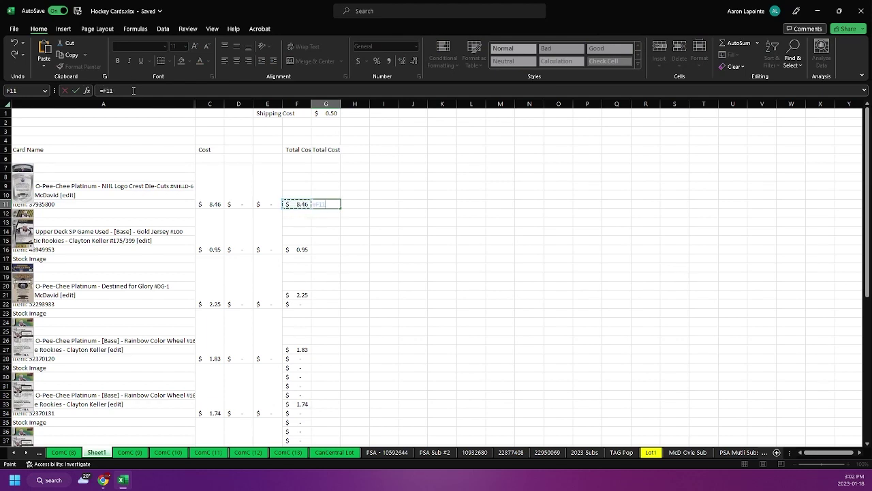
left_click(133, 91)
type("*")
key("Tab")
- Fill the G11 formula down column G to the last card row, G64
left_click(321, 205)
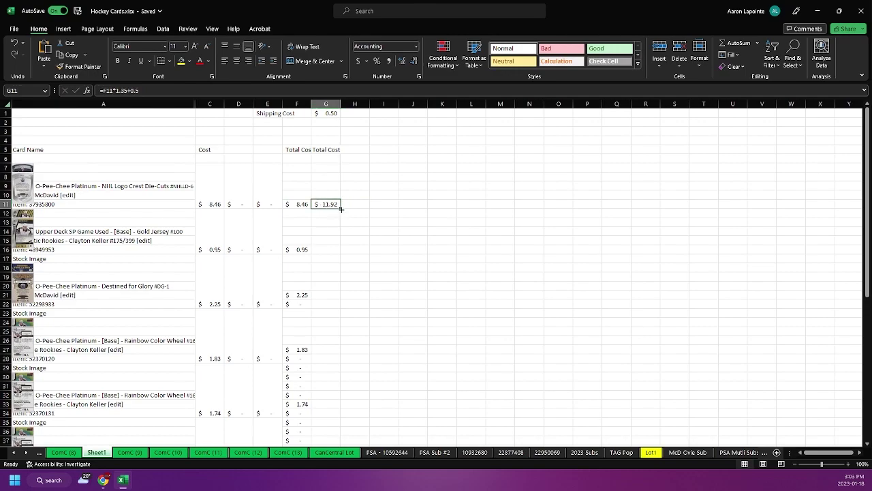
left_click_drag(342, 208, 343, 383)
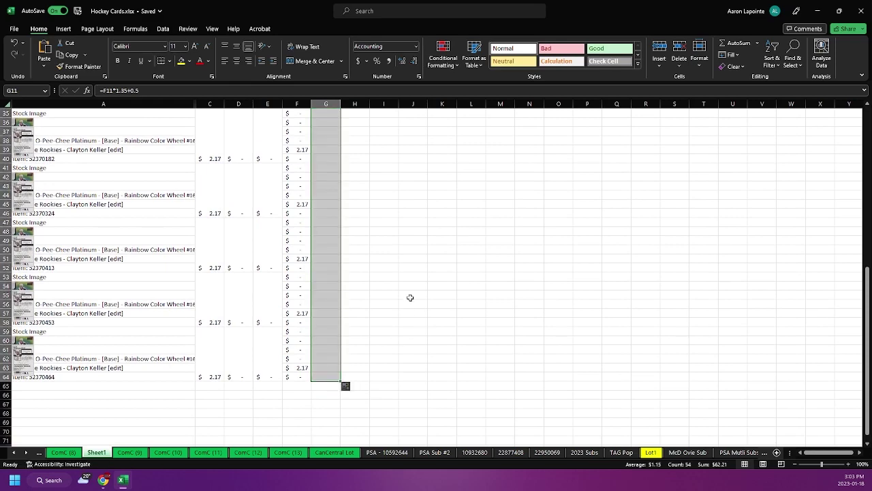
scroll(374, 307, "up", 8)
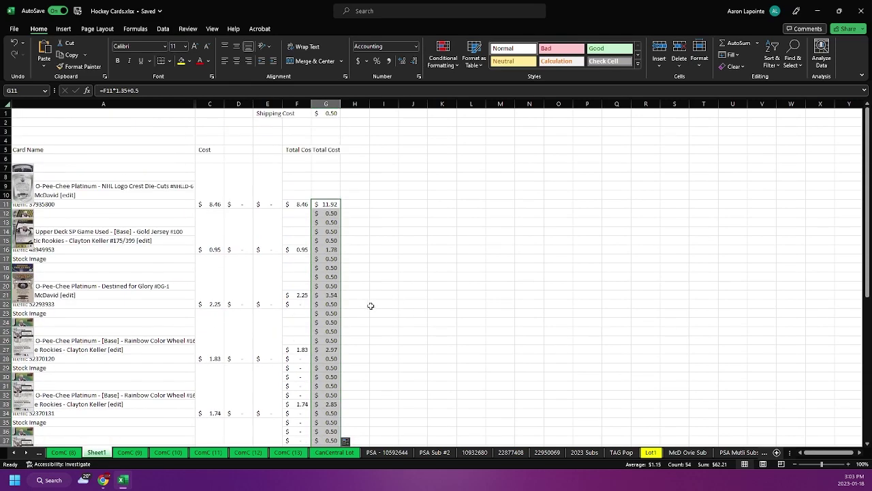
- Clear the surplus shipping-only amounts from G12:G15, G17:G20 and G22:G26
left_click(332, 240)
left_click_drag(330, 213, 332, 345)
key("Delete")
key("Delete")
key("Delete")
left_click(362, 249)
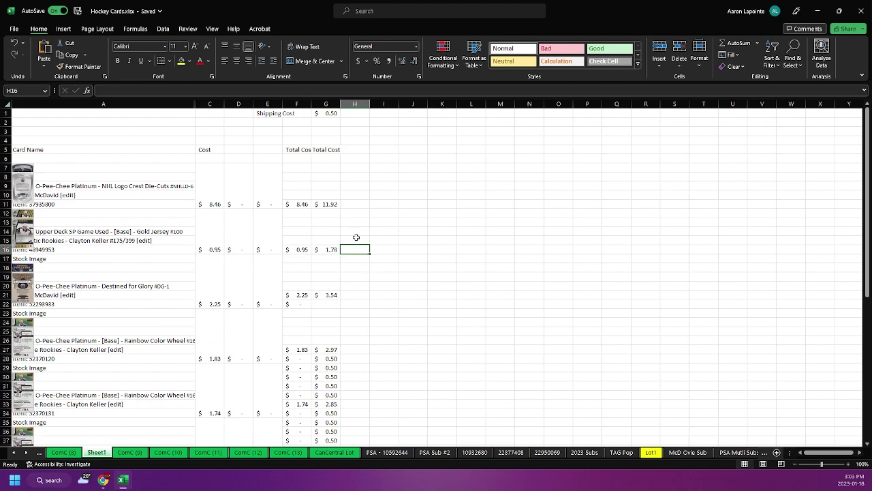
- Enter the column headers Sold in H5 and ROI in I5
left_click(347, 198)
left_click(359, 149)
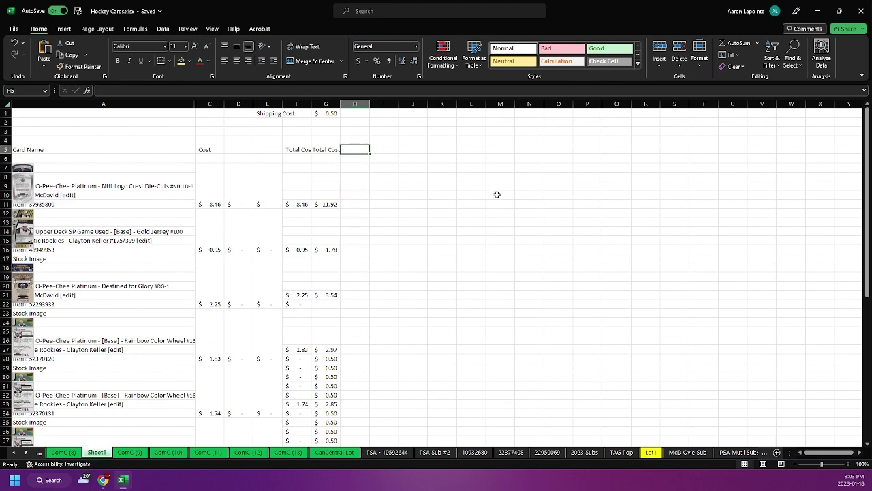
type("Sold")
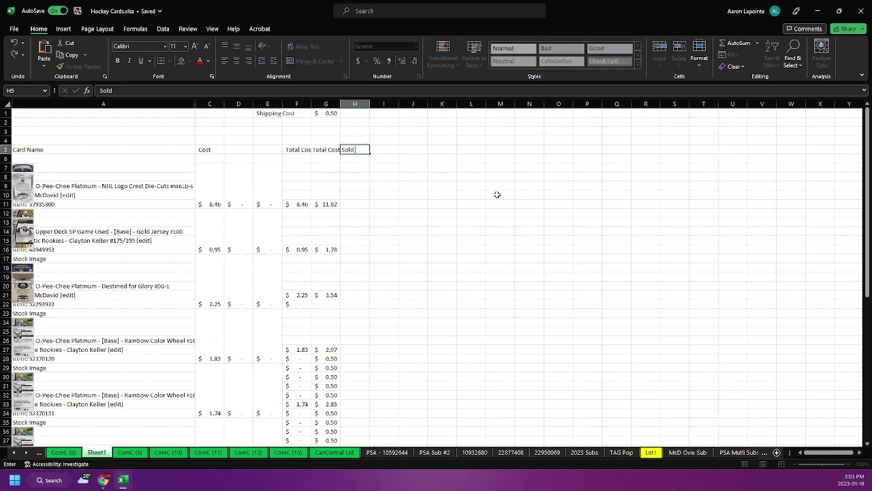
key("Tab")
type("ROI")
key("Tab")
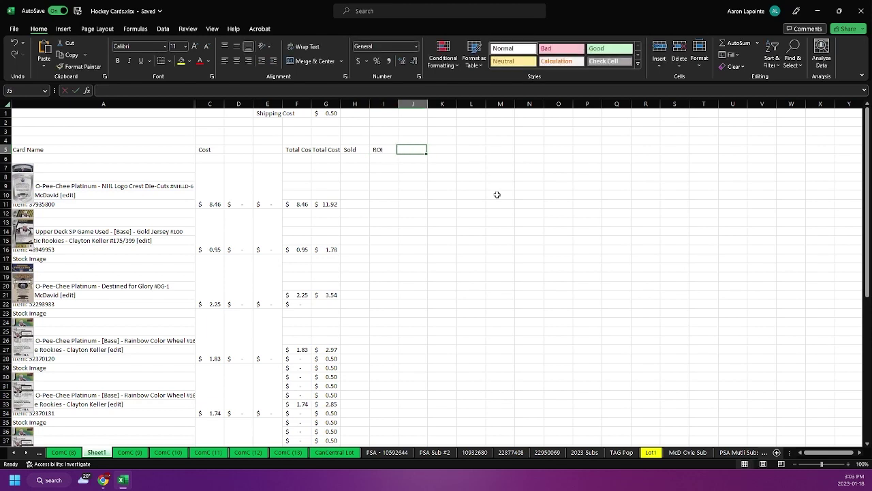
key("Left")
key("Left")
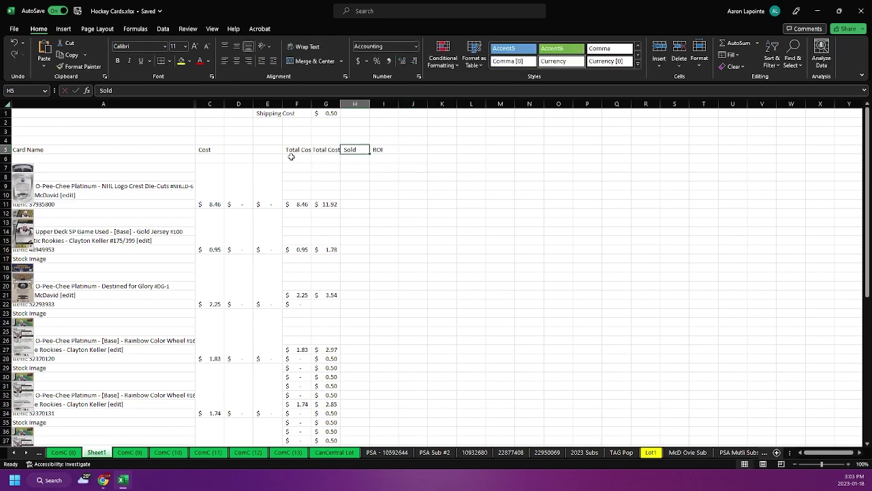
- Widen columns J and K and enter the summary label Total Cost in J1
left_click(385, 114)
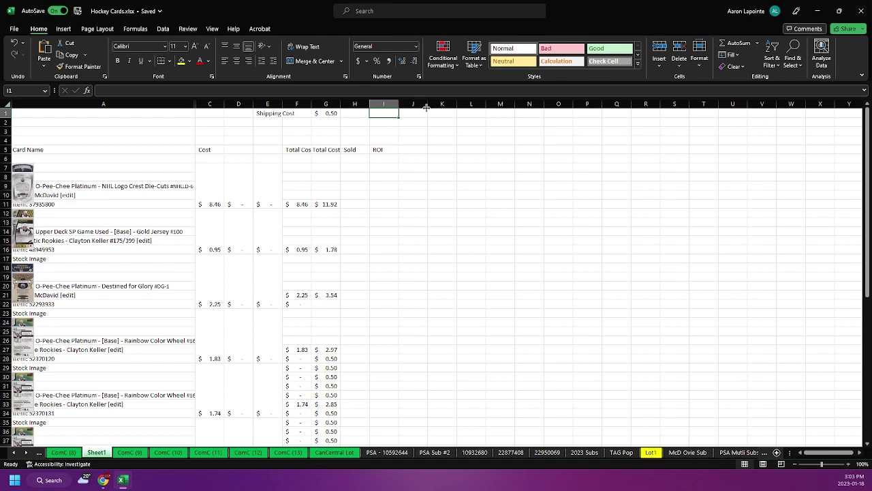
left_click_drag(426, 107, 517, 106)
left_click(427, 112)
type("T")
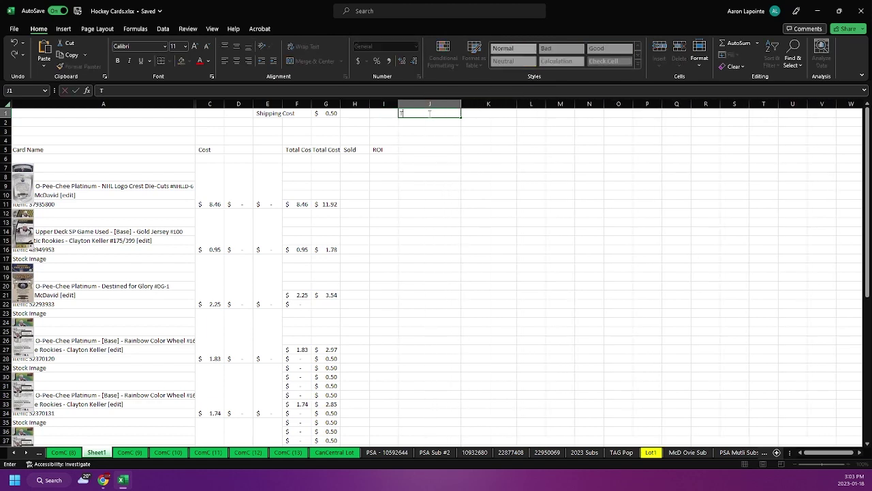
type("otal Cost")
key("Return")
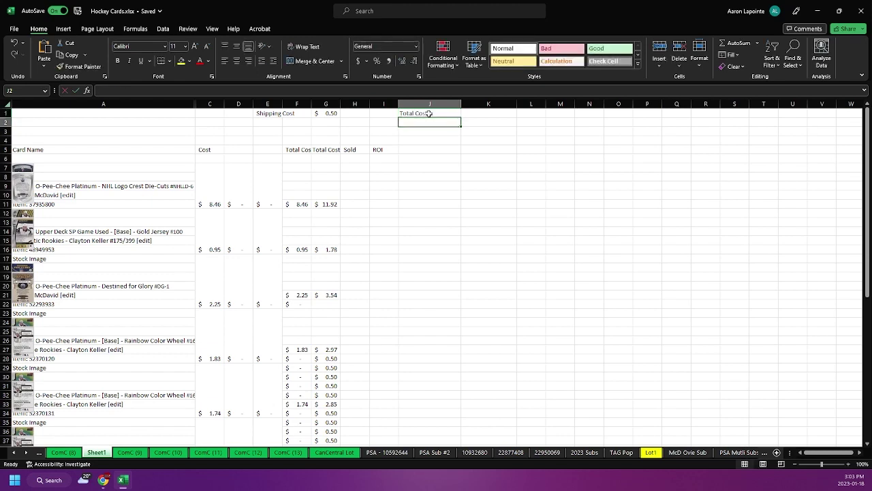
- Enter the summary labels Total Sales in J2 and ROI in L1
type("Total Sale")
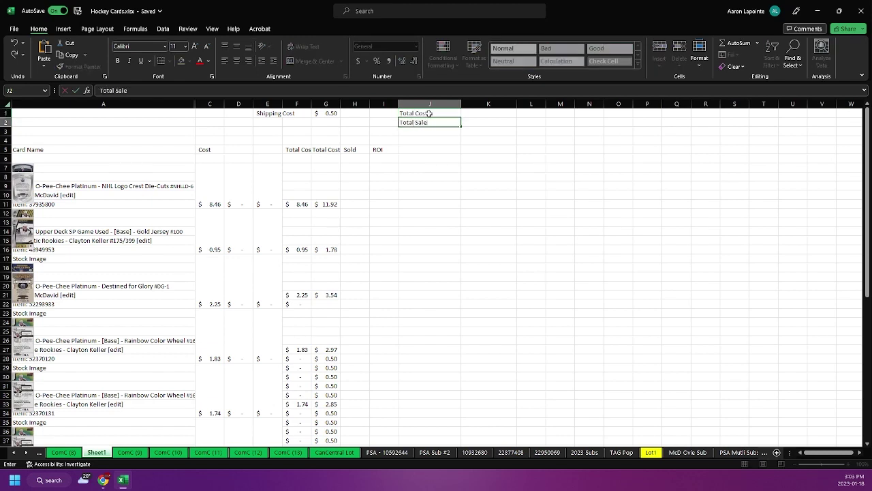
key("Return")
key("Right")
key("Right")
key("Up")
key("Up")
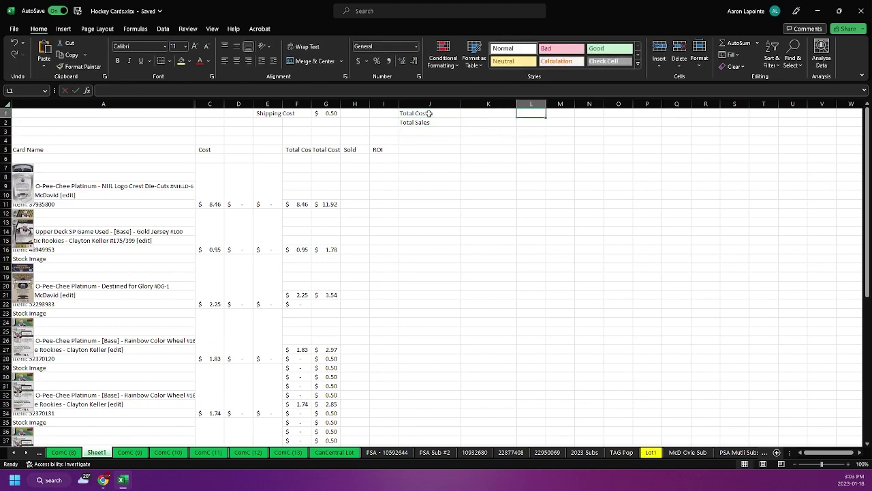
type("ROI")
key("Right")
key("Left")
- Total the card costs in K1 with =SUM(G6:G64) and apply the dollar accounting format to it
left_click(444, 113)
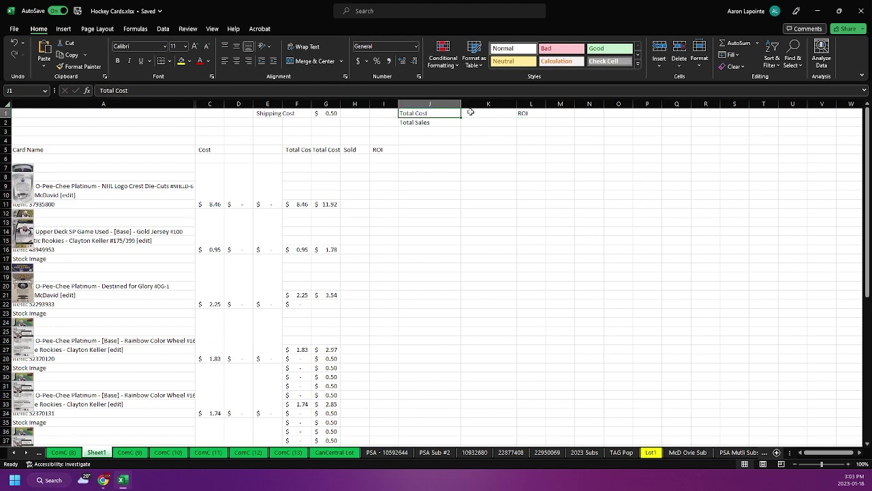
left_click(479, 113)
type("=sum(")
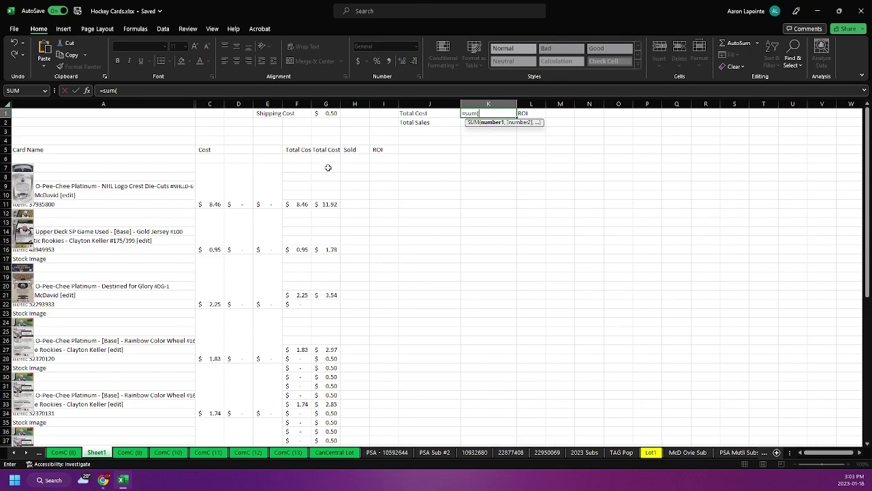
left_click_drag(326, 159, 326, 413)
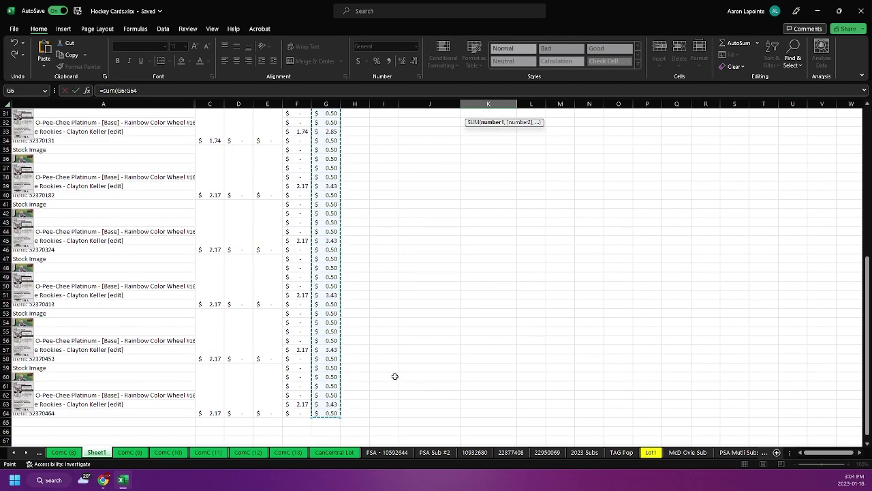
key("Tab")
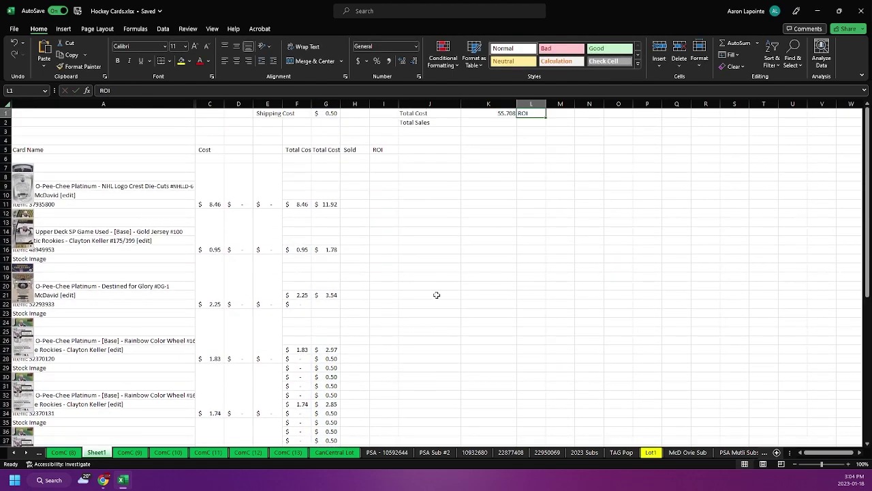
left_click(494, 117)
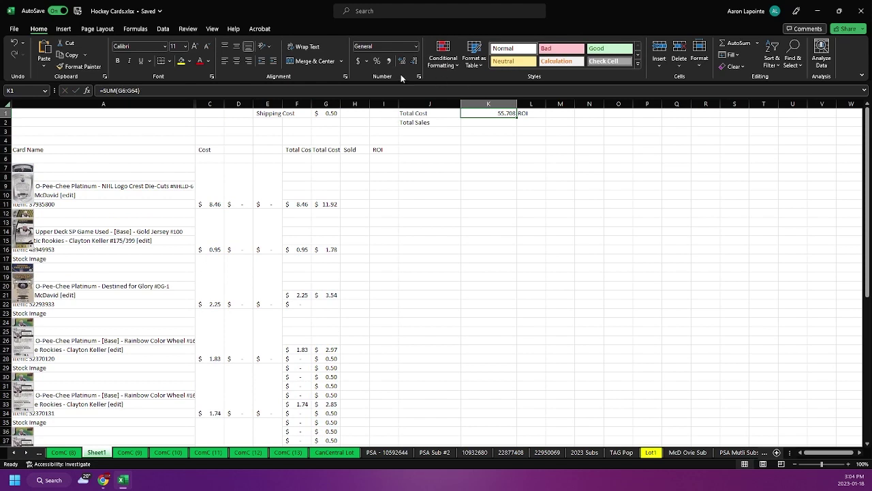
left_click(358, 61)
left_click(483, 124)
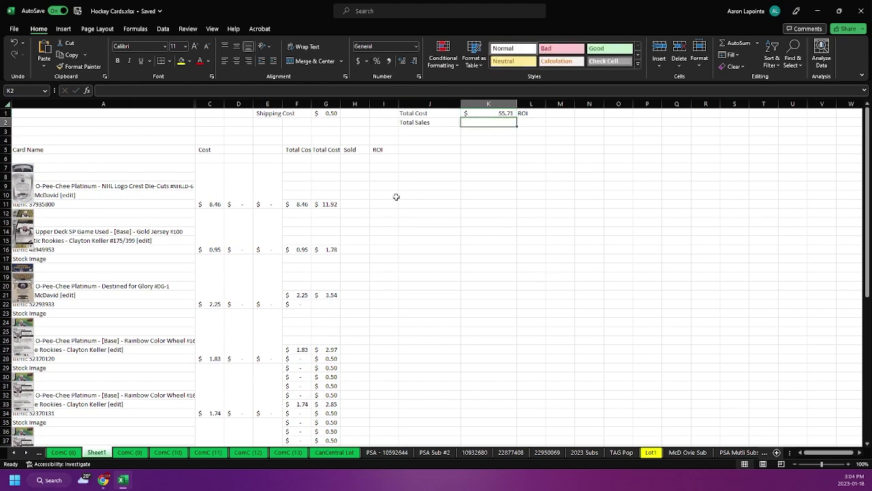
- Enter a sold price of 25 in H11 and apply the dollar accounting format to column H
left_click(360, 207)
type("25")
key("Tab")
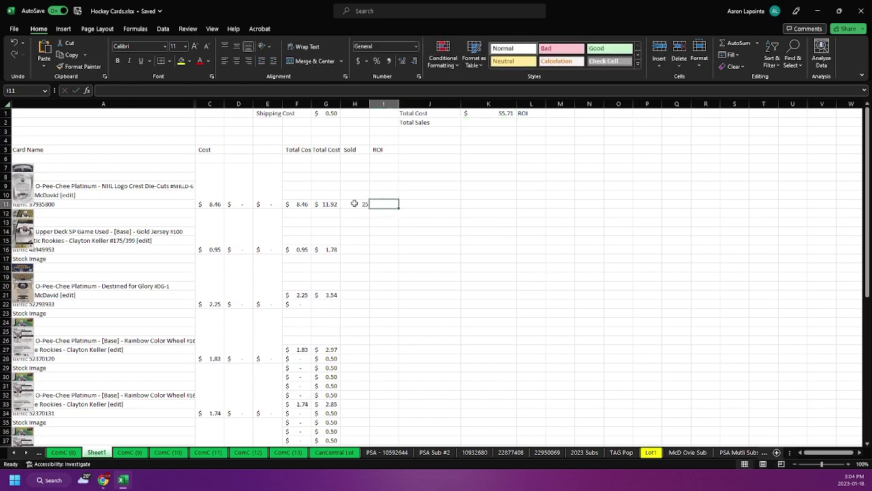
left_click(354, 103)
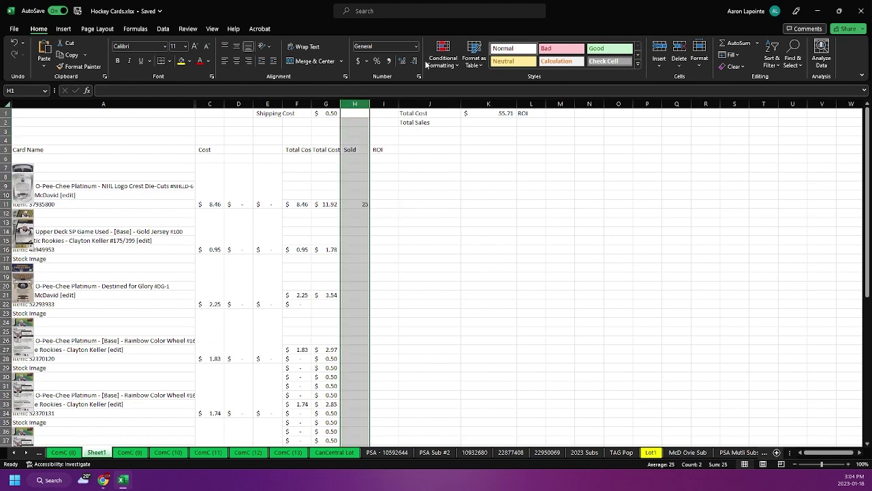
left_click(358, 61)
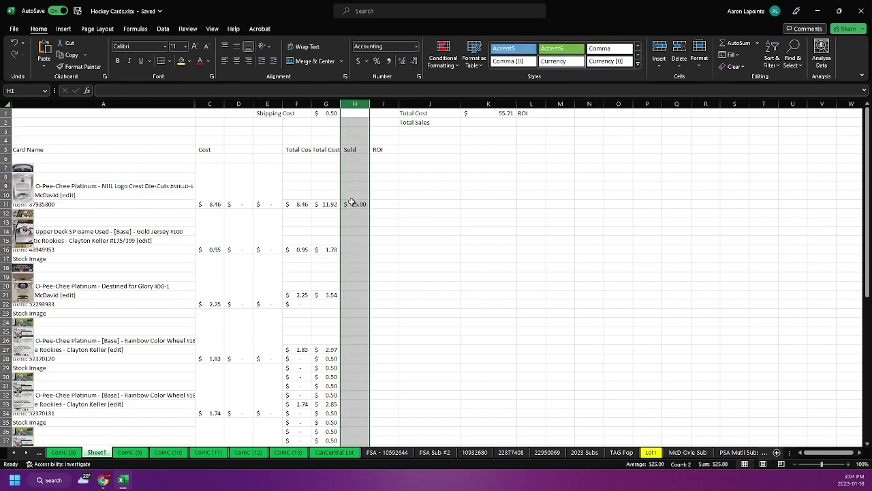
left_click(353, 204)
- Total the sold prices beside the Total Sales label in K2 with =SUM(H11:H64)
left_click(480, 123)
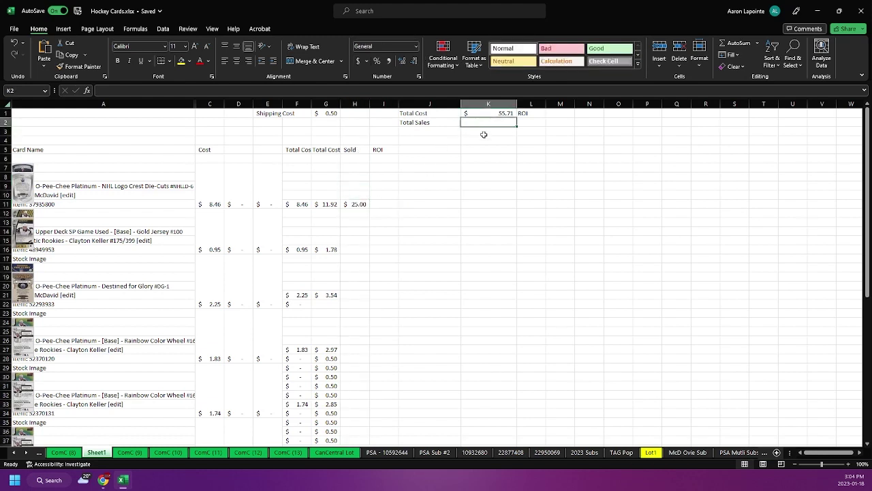
type("=sum(")
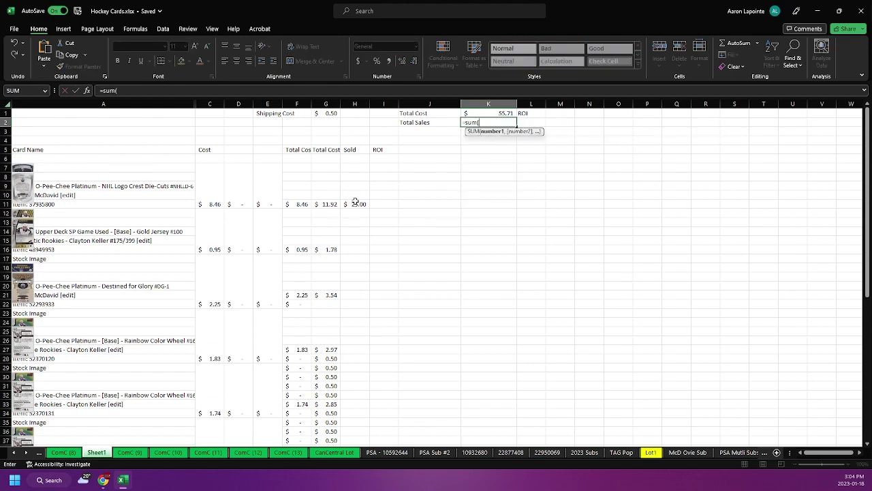
left_click_drag(356, 204, 349, 490)
left_click_drag(352, 378, 347, 395)
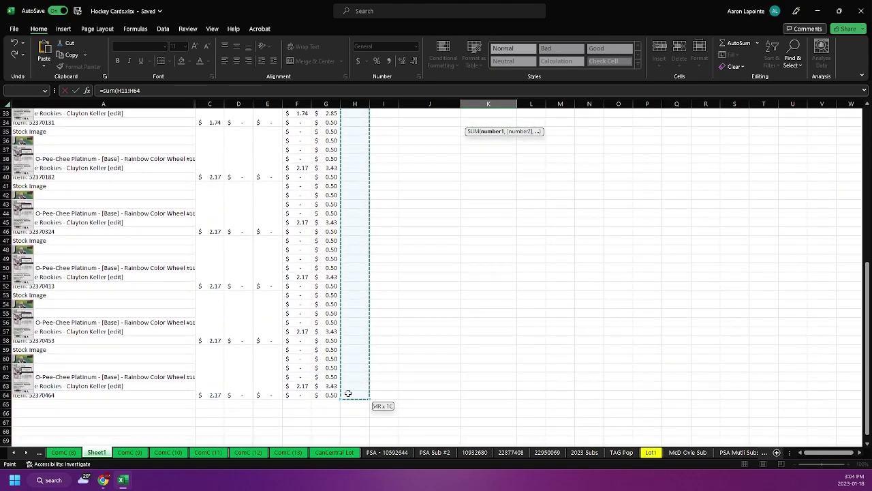
key("Tab")
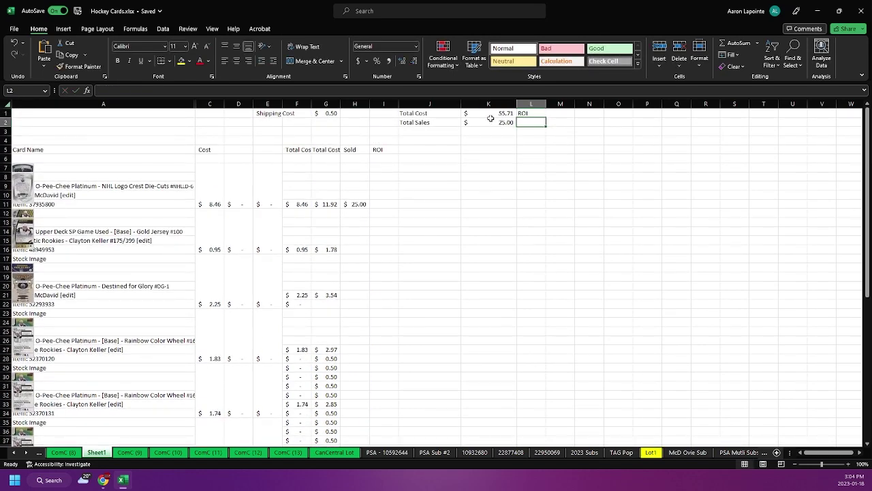
- Enter a sold price of 10 in H16 for the second card and check the Total Sales formula
left_click(360, 204)
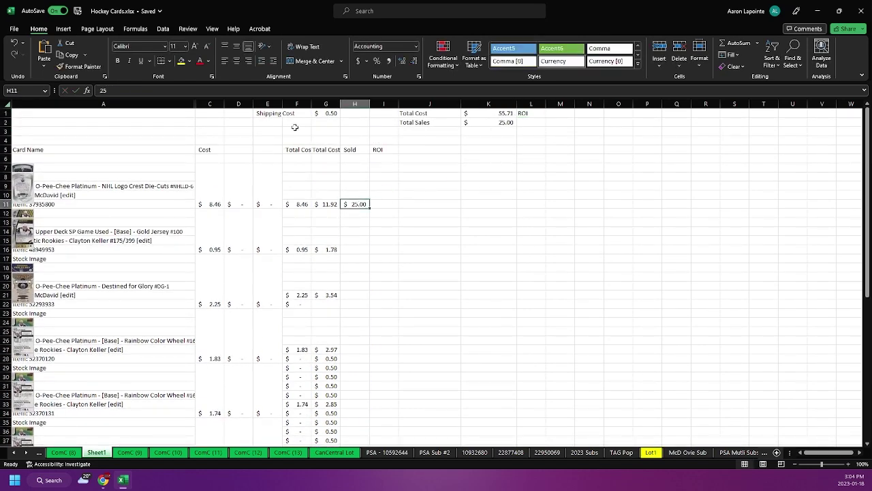
left_click(359, 251)
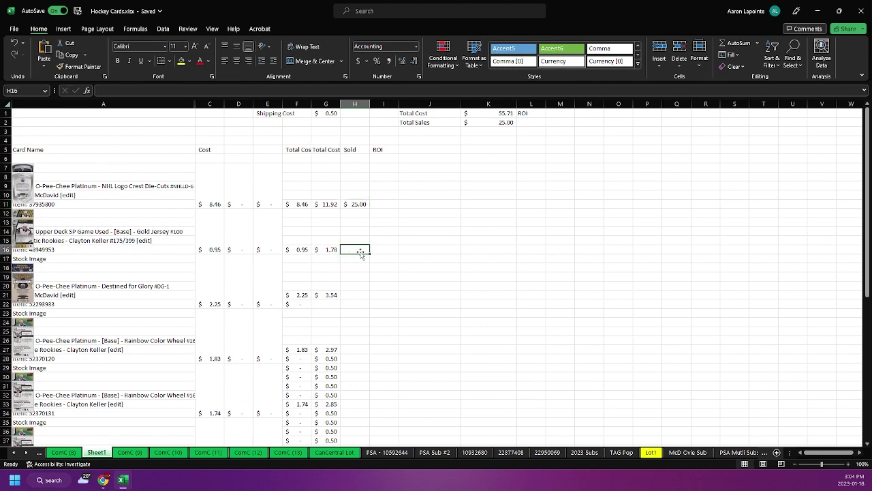
type("10")
key("Tab")
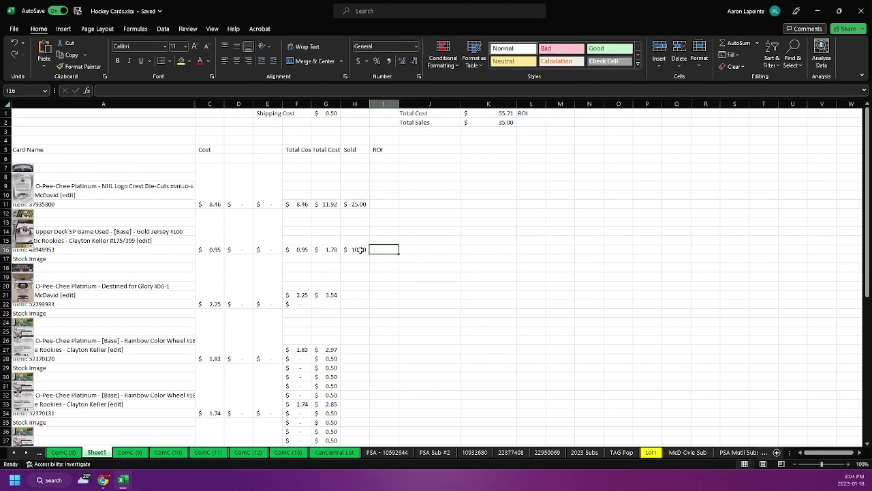
left_click(508, 124)
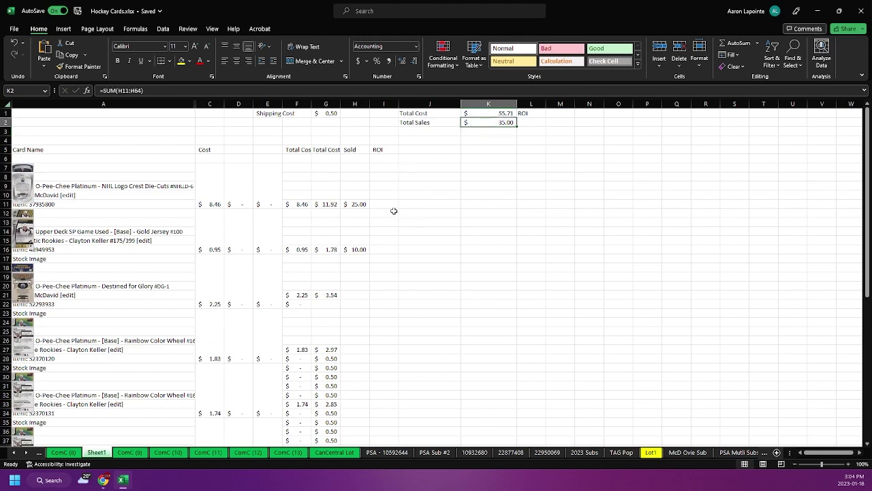
- Format I11 as a percentage and calculate the first card's ROI there with =H11/G11-1
left_click(324, 205)
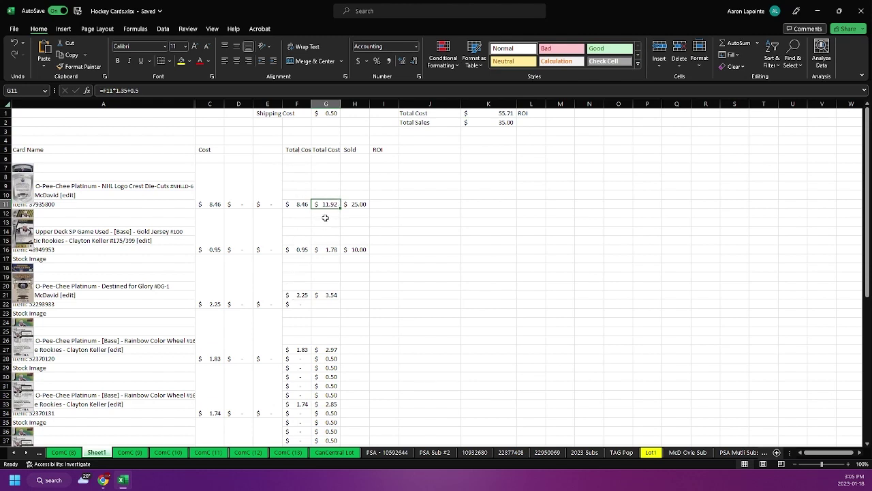
left_click(327, 219)
left_click(326, 205)
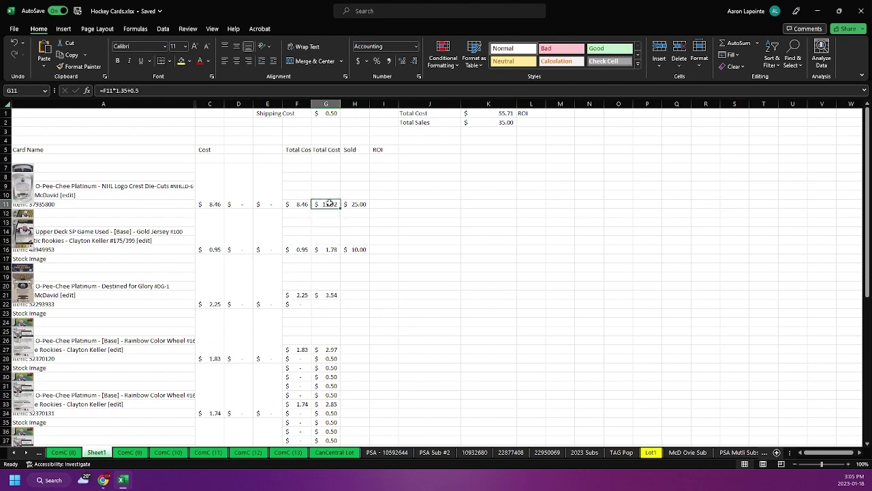
left_click(386, 203)
key("ctrl+shift+5")
type("=")
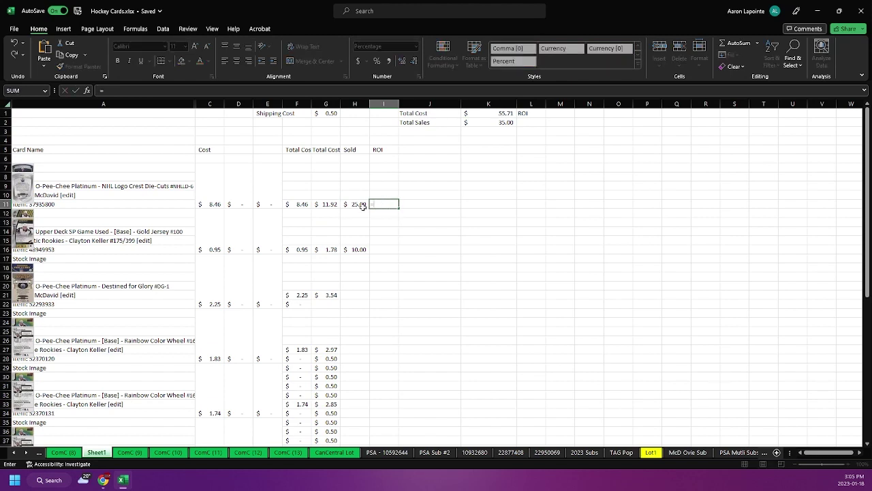
left_click(359, 205)
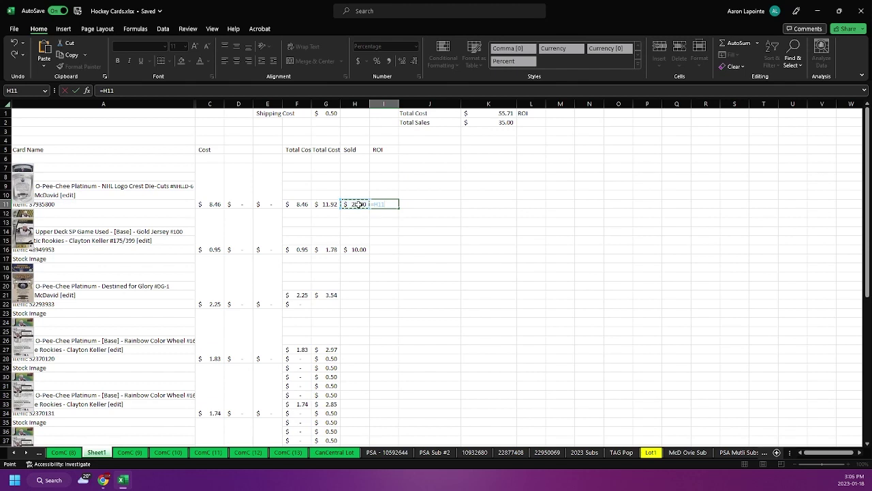
type("/")
left_click(328, 205)
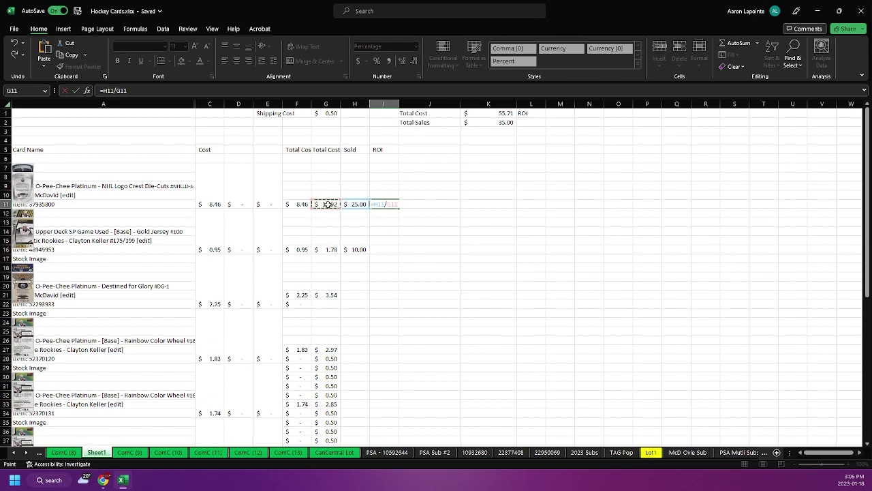
type("-1")
key("Return")
- Fill the I11 ROI formula down column I to the last card row, I64
left_click(386, 206)
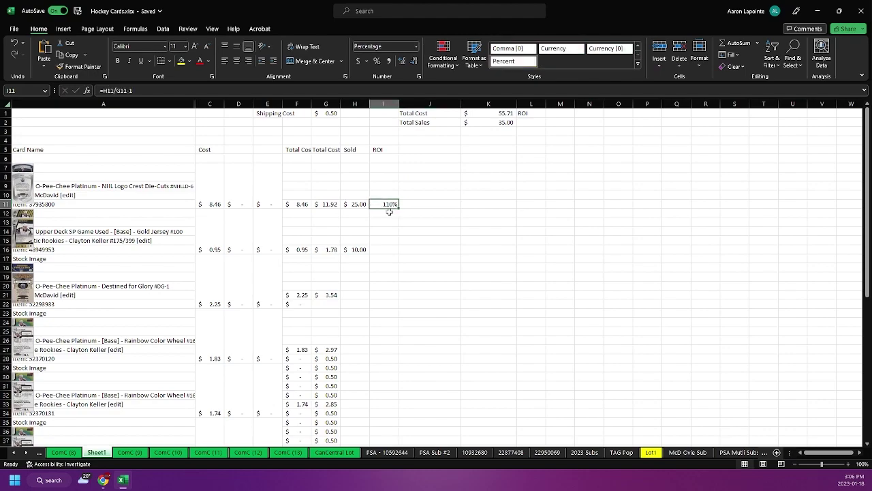
left_click_drag(400, 208, 400, 398)
scroll(409, 303, "up", 8)
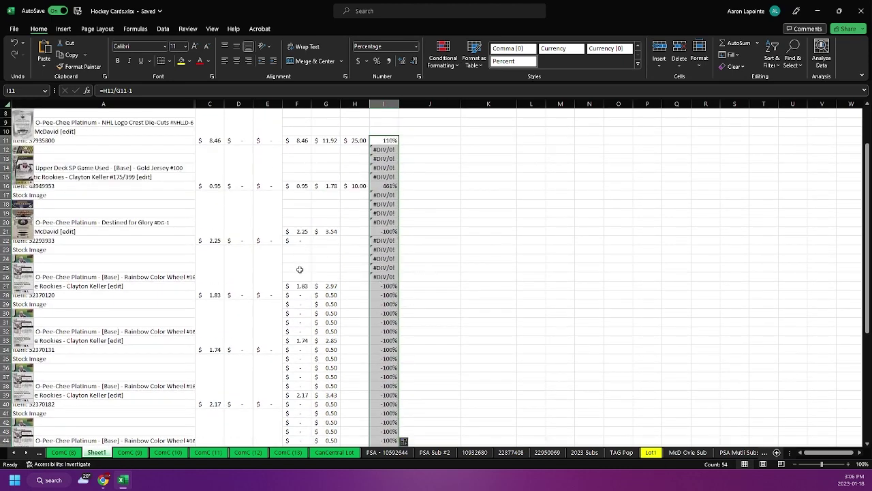
- Clear the division-error ROI cells in I22:I26, I17:I20 and I12:I15
left_click_drag(383, 242, 387, 273)
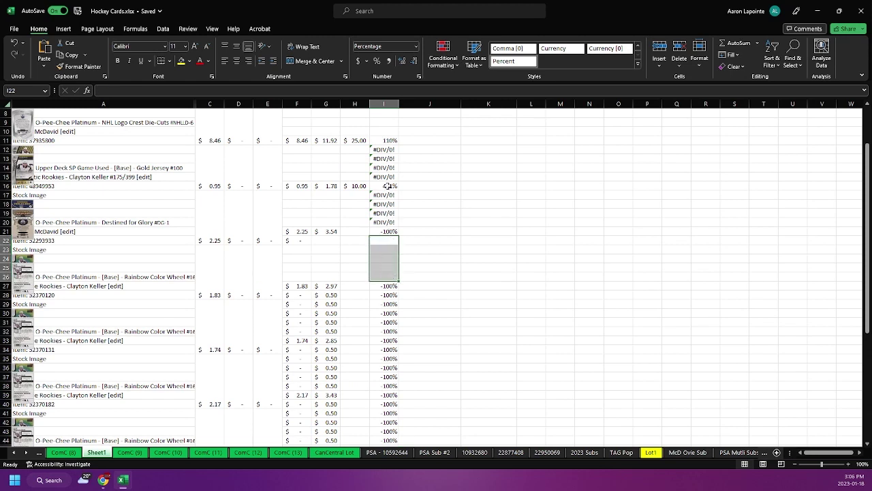
key("Delete")
left_click_drag(385, 195, 387, 223)
key("Delete")
left_click_drag(385, 150, 385, 178)
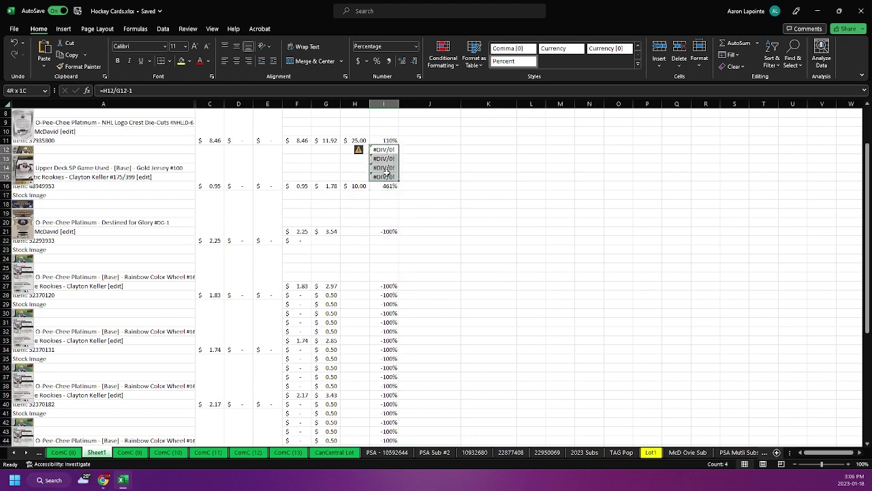
key("Delete")
left_click(444, 234)
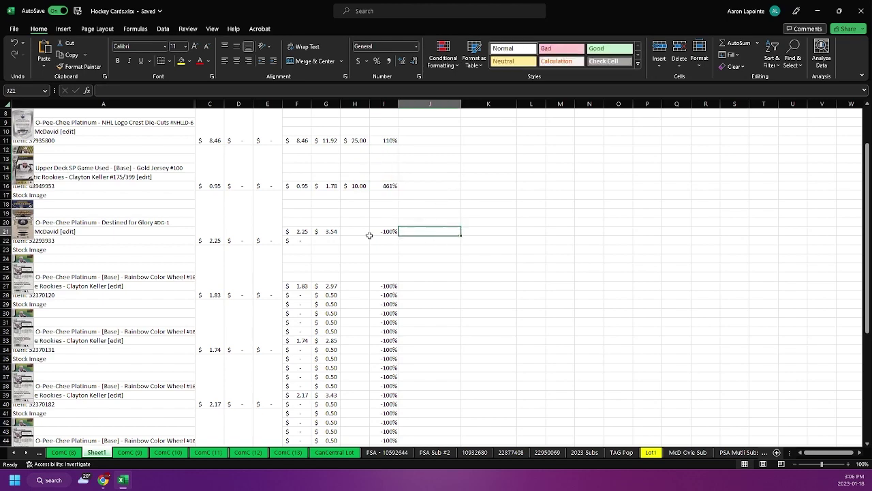
left_click(352, 232)
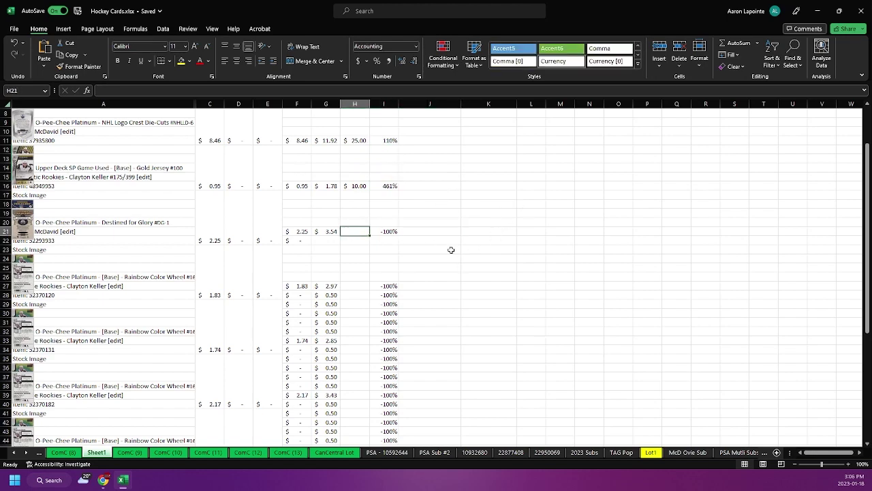
- Calculate the overall ROI in M1 with =K2/K1-1 and format the cell as a percentage
scroll(454, 222, "up", 3)
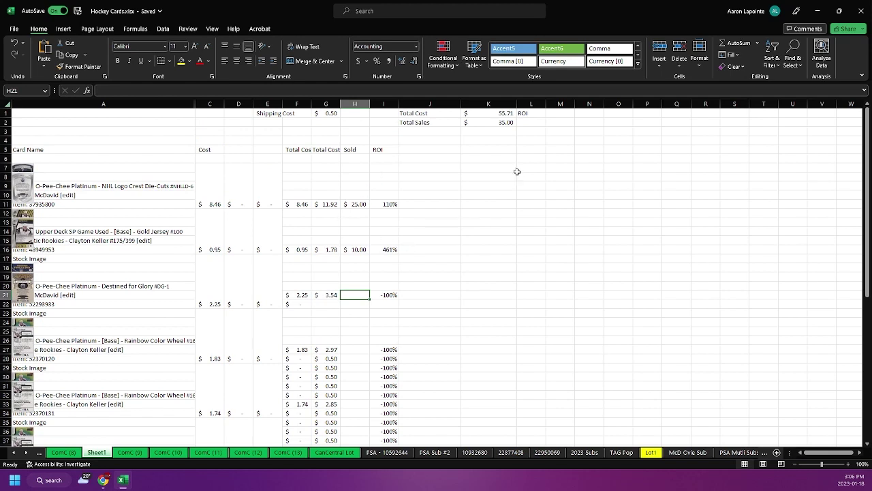
left_click(518, 122)
left_click(552, 116)
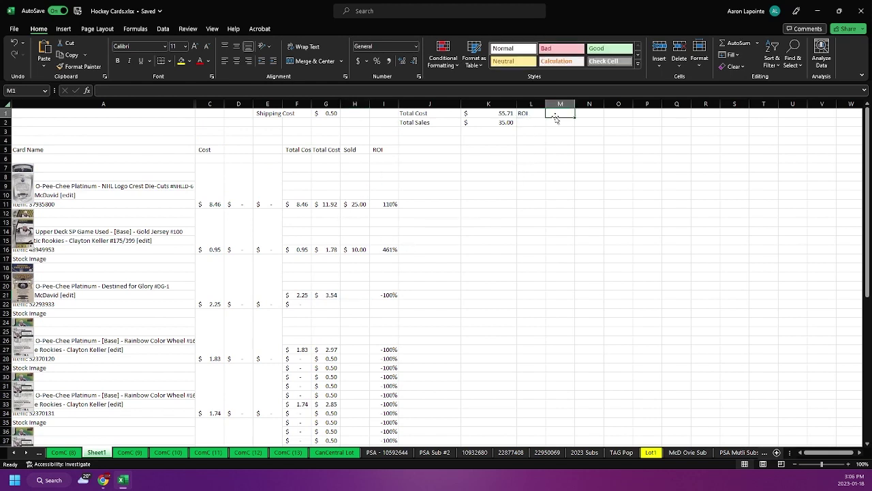
type("=")
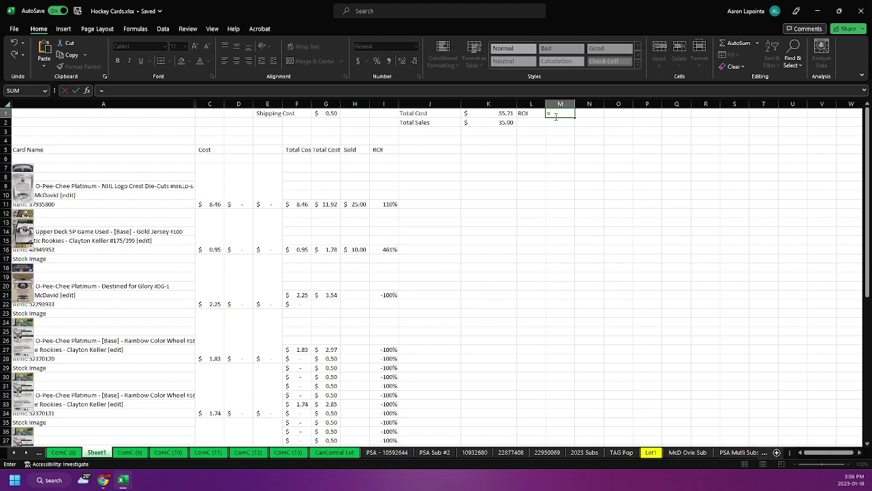
left_click(497, 122)
type("/")
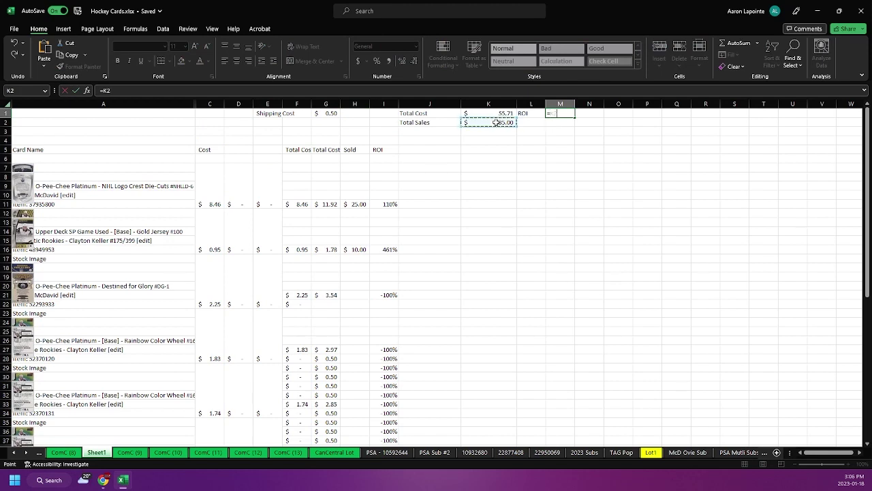
left_click(497, 116)
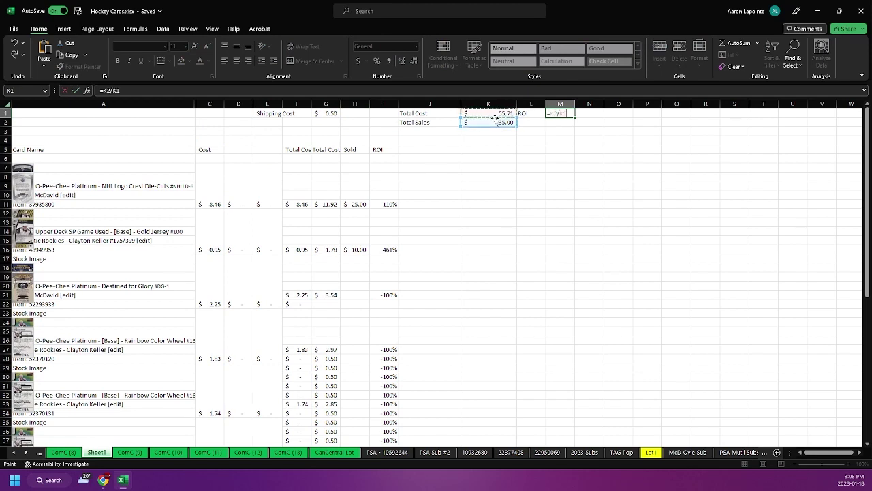
type("-1")
key("Tab")
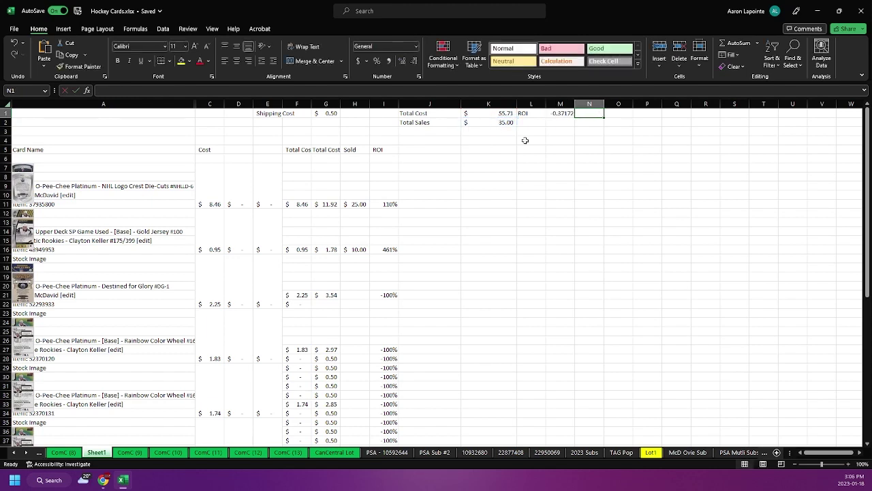
left_click(562, 118)
left_click(377, 61)
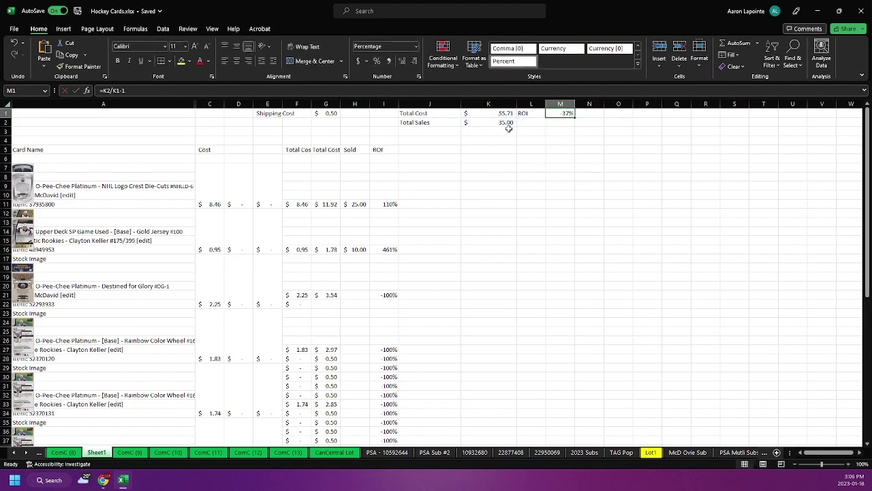
- Enter a sold price of 20.71 in H21 for the third card
left_click(351, 295)
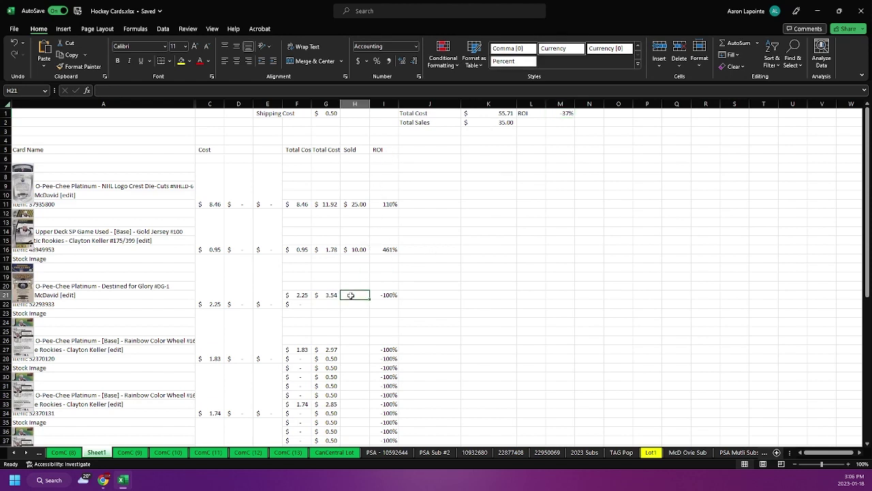
type("20.")
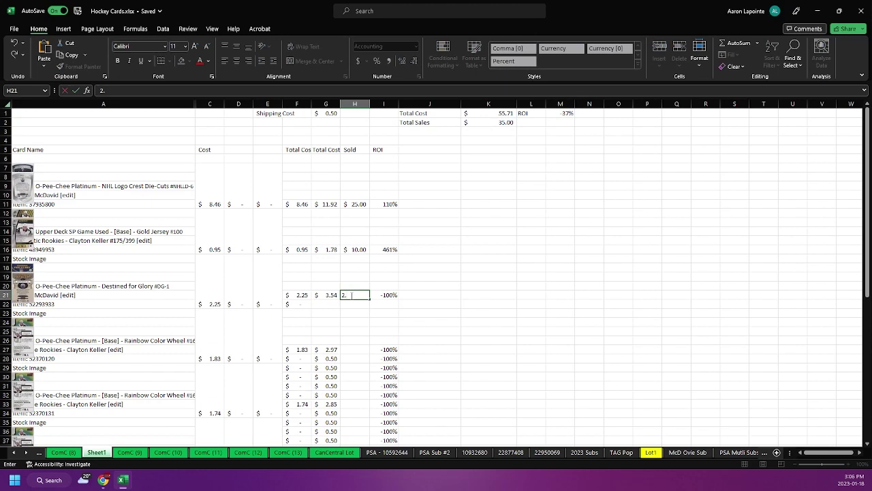
type("71")
key("Tab")
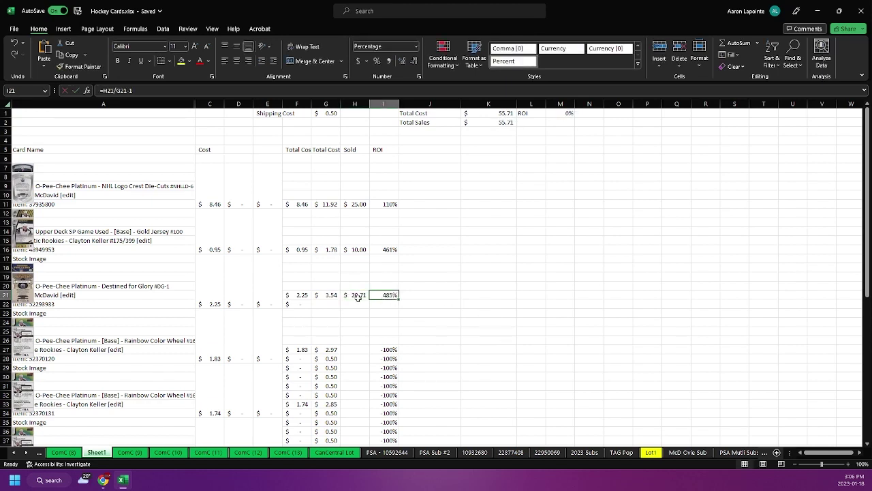
left_click(359, 295)
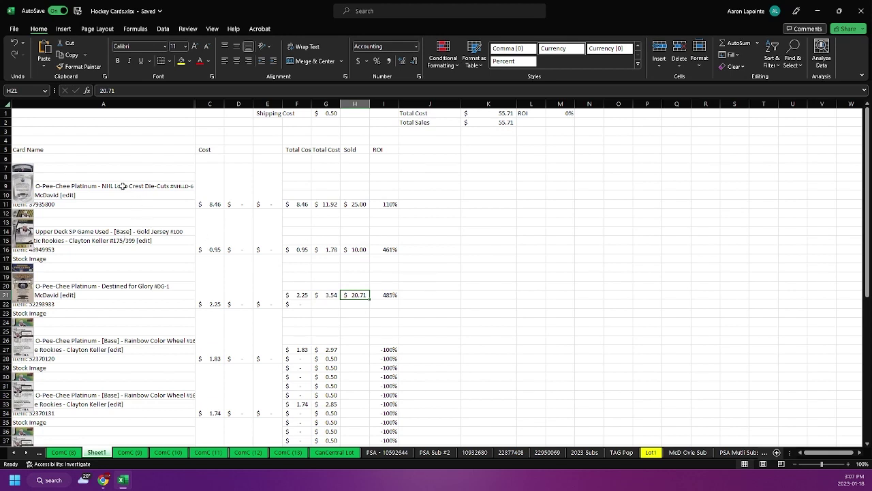
- Switch to the COMC shipment page in Chrome, open page 2 of the shipment contents and copy its complete card list
mouse_move(103, 480)
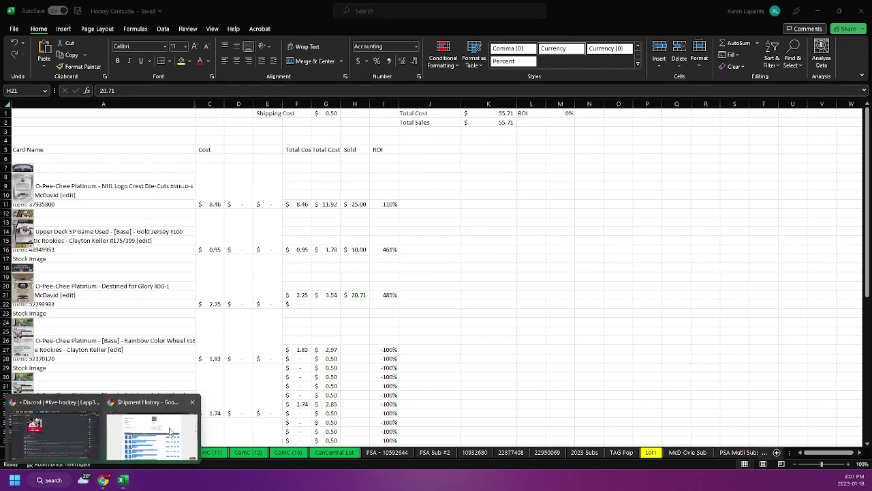
left_click(163, 440)
left_click(707, 236)
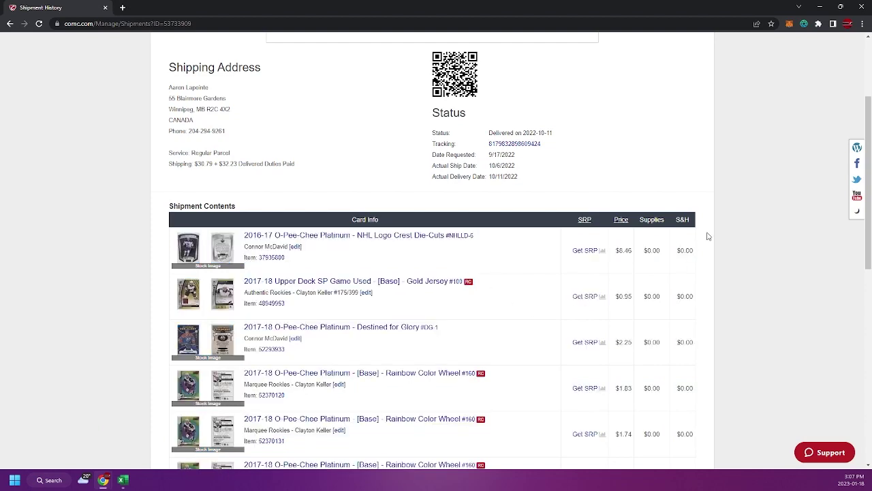
scroll(709, 233, "down", 3)
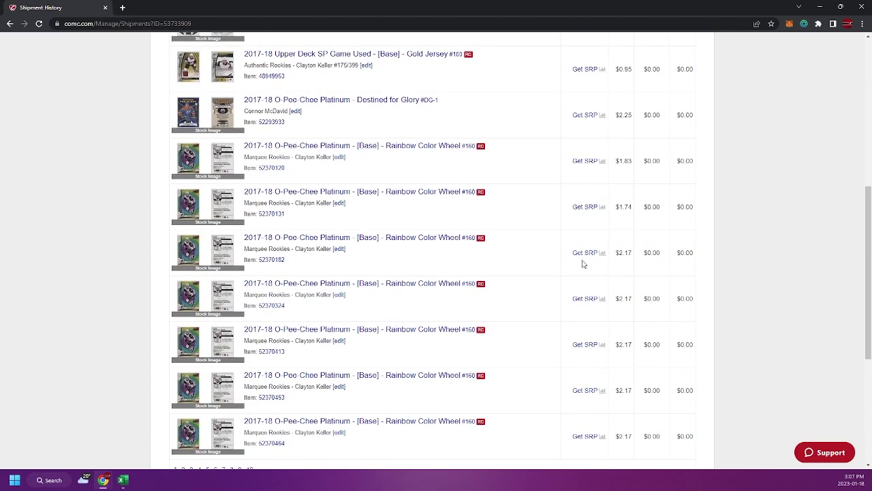
scroll(497, 282, "down", 2)
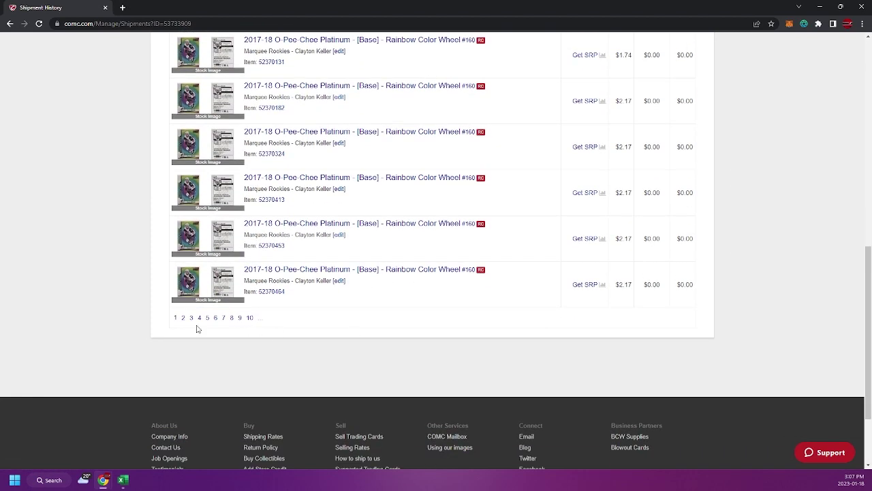
left_click(183, 318)
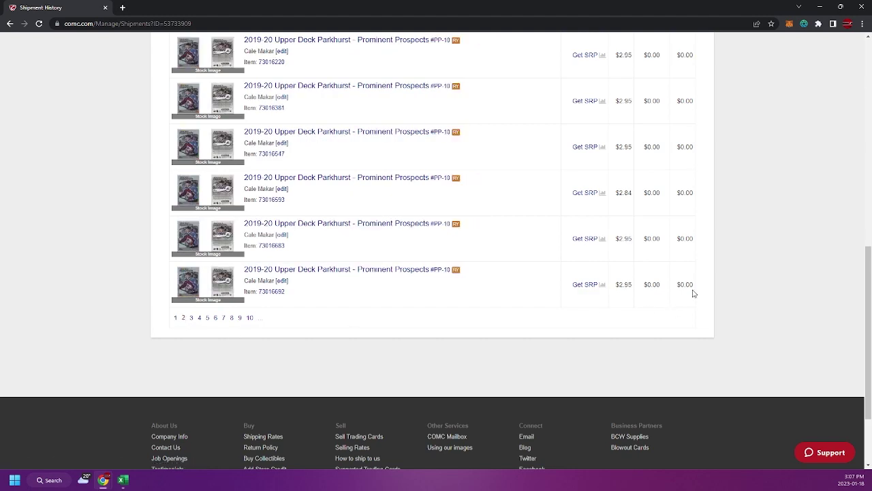
left_click_drag(694, 294, 179, 381)
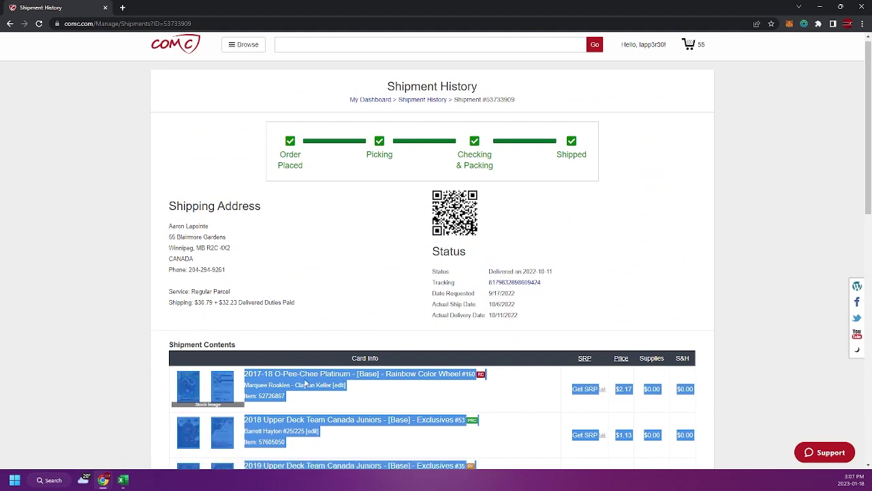
- Return to the Excel sheet and paste the second page of cards at A65, directly below the existing list
left_click(119, 484)
scroll(87, 251, "down", 10)
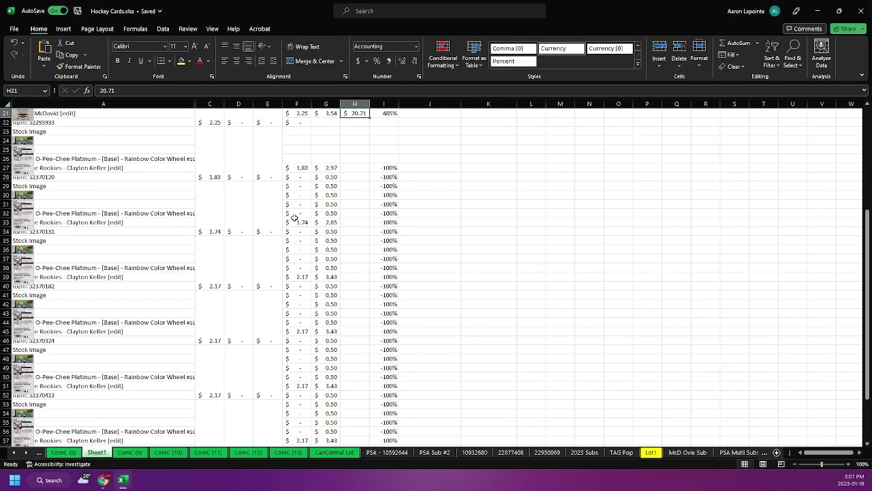
left_click(85, 242)
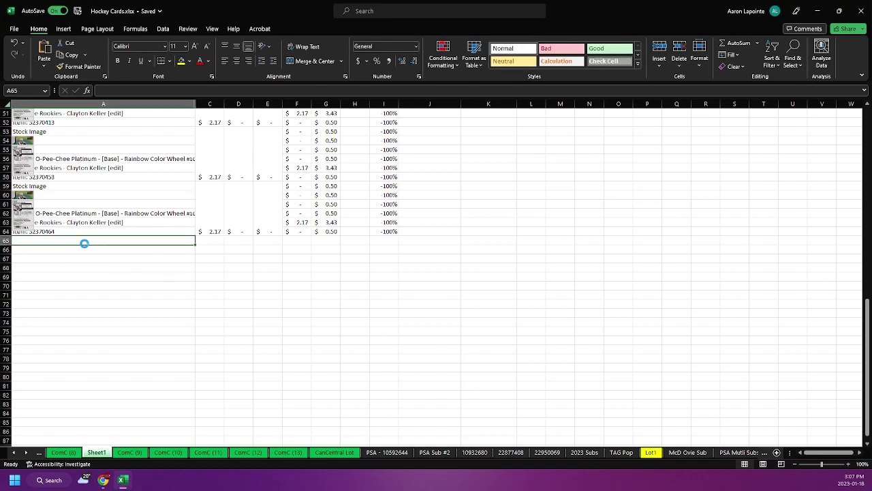
key("ctrl+v")
left_click(336, 268)
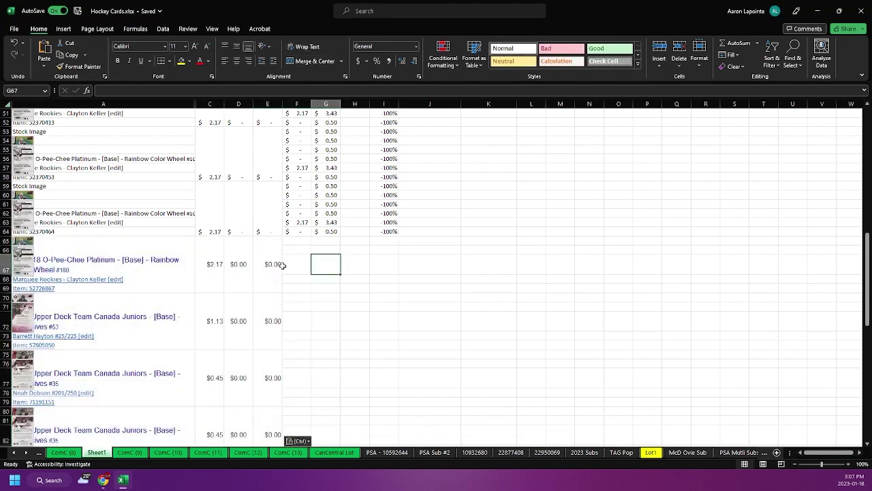
- Select the entire sheet and apply the Normal cell style to strip the pasted web formatting
left_click(248, 254)
key("ctrl+a")
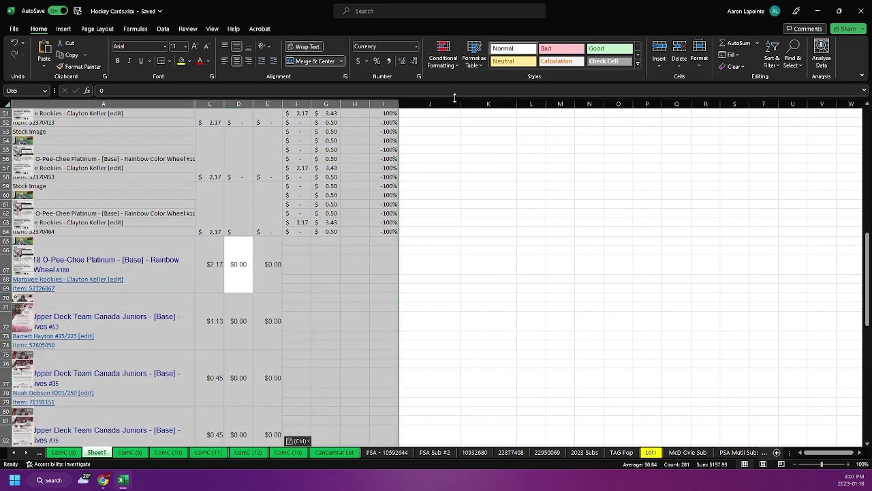
left_click(421, 280)
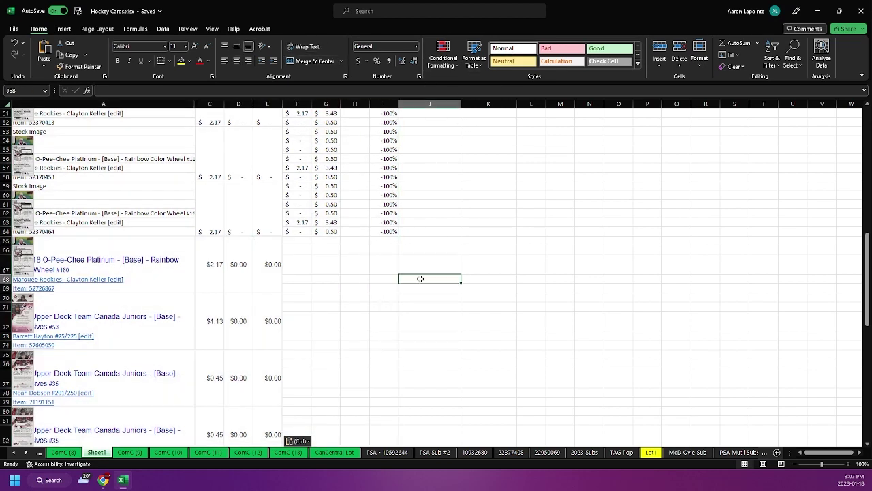
key("ctrl+a")
left_click(514, 50)
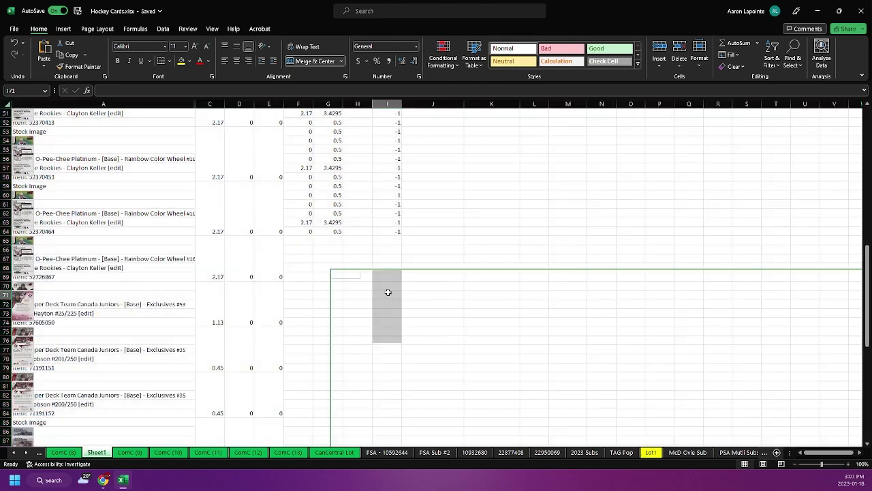
- Restore the Accounting format on columns F:H and the percentage format on column I, and select the Total Sales cell K2
left_click(387, 292)
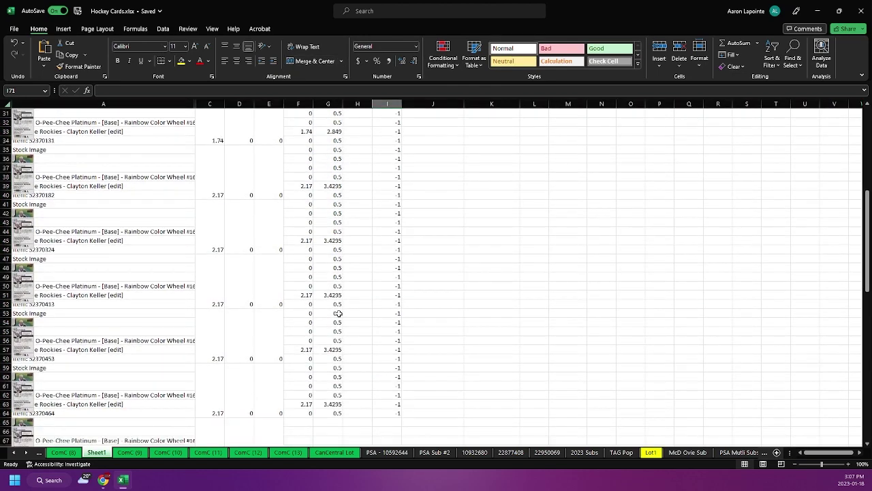
scroll(351, 271, "up", 10)
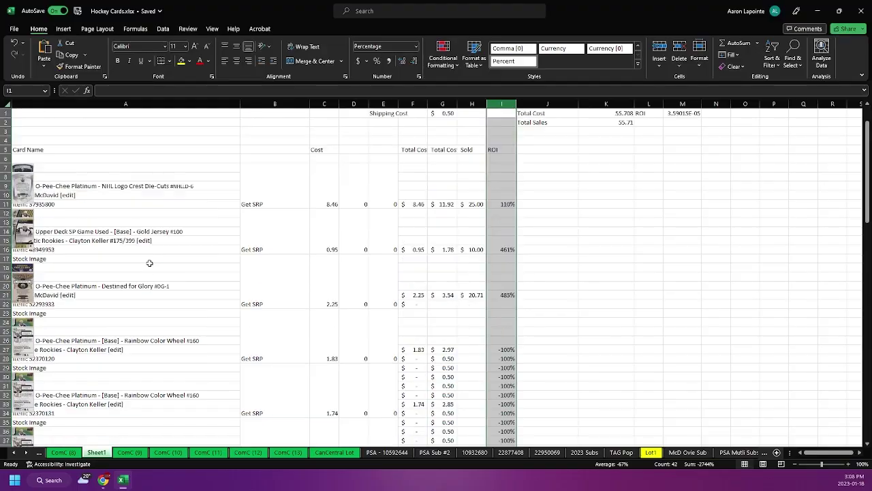
left_click(607, 124)
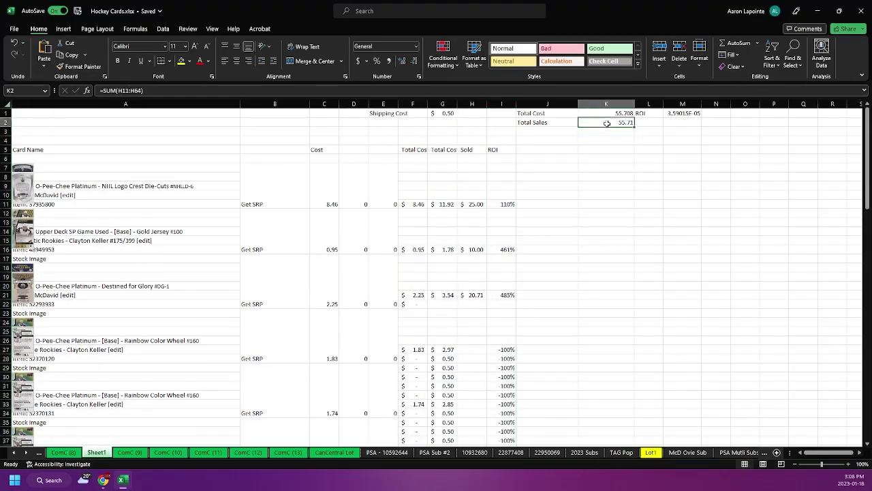